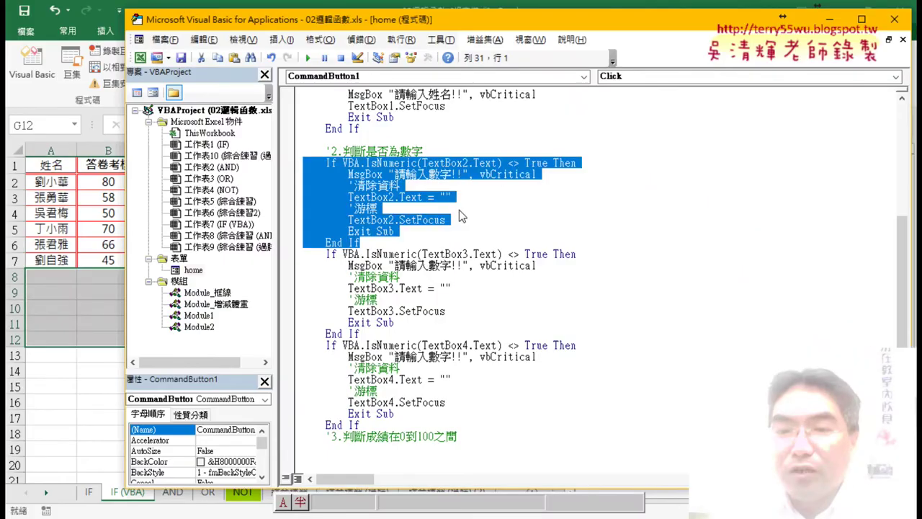
Copy the TextBox2 IsNumeric If block to just below the 0-to-100 score comment
{"action": "scroll", "coordinate": [459, 210], "scroll_direction": "up", "scroll_amount": 2}
{"action": "scroll", "coordinate": [459, 210], "scroll_direction": "up", "scroll_amount": 2}
{"action": "scroll", "coordinate": [461, 186], "scroll_direction": "up", "scroll_amount": 1}
{"action": "scroll", "coordinate": [461, 186], "scroll_direction": "up", "scroll_amount": 3}
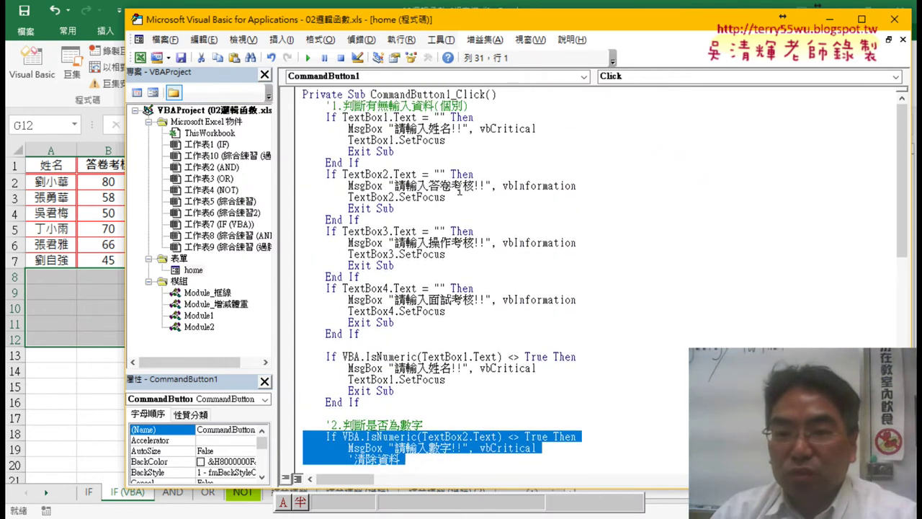
{"action": "left_click", "coordinate": [403, 99]}
{"action": "left_click", "coordinate": [417, 424]}
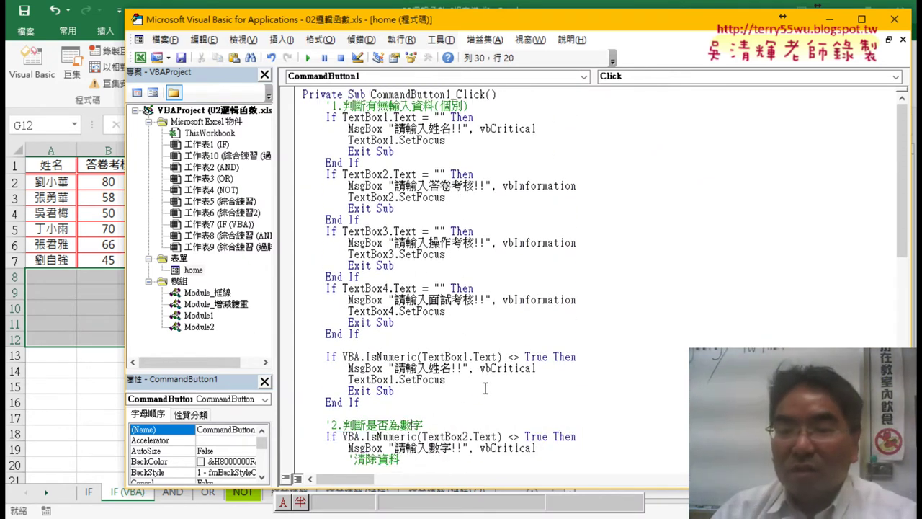
{"action": "scroll", "coordinate": [432, 403], "scroll_direction": "down", "scroll_amount": 4}
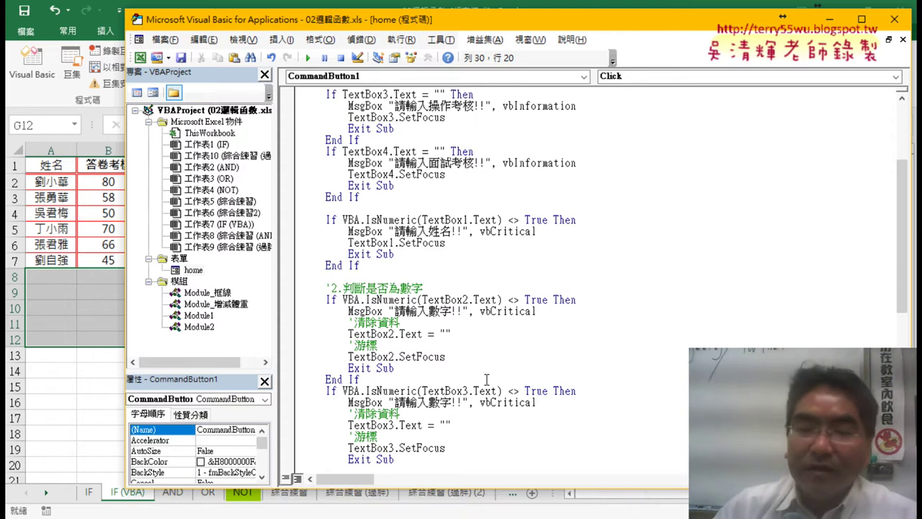
{"action": "left_click", "coordinate": [456, 299]}
{"action": "scroll", "coordinate": [456, 300], "scroll_direction": "down", "scroll_amount": 3}
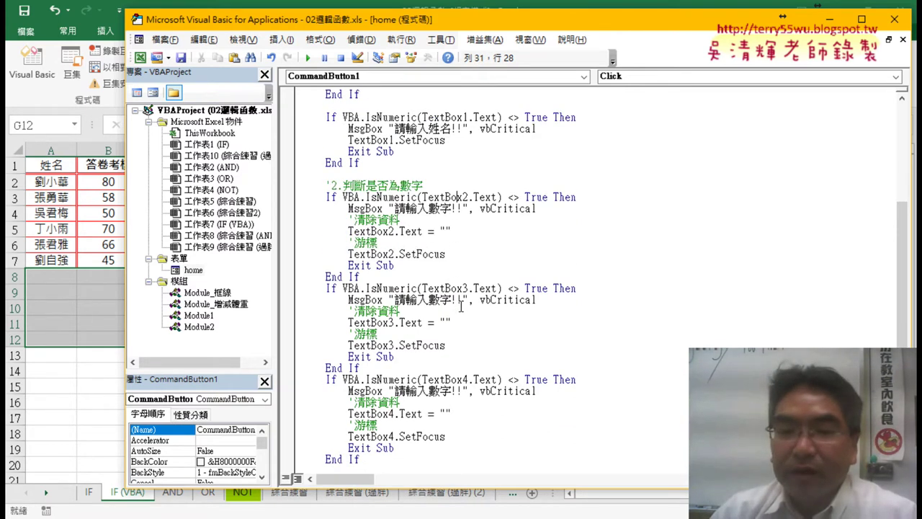
{"action": "scroll", "coordinate": [456, 300], "scroll_direction": "down", "scroll_amount": 3}
{"action": "scroll", "coordinate": [456, 299], "scroll_direction": "down", "scroll_amount": 2}
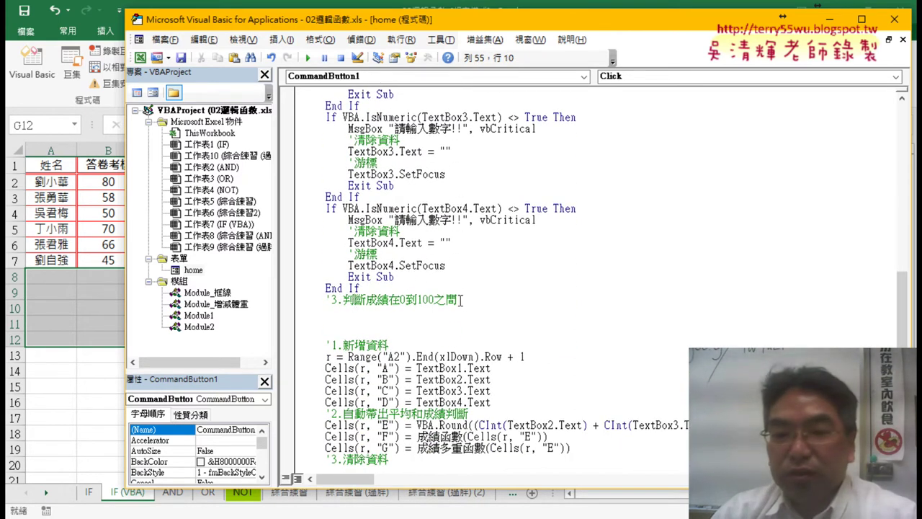
{"action": "left_click_drag", "start_coordinate": [457, 299], "coordinate": [290, 301]}
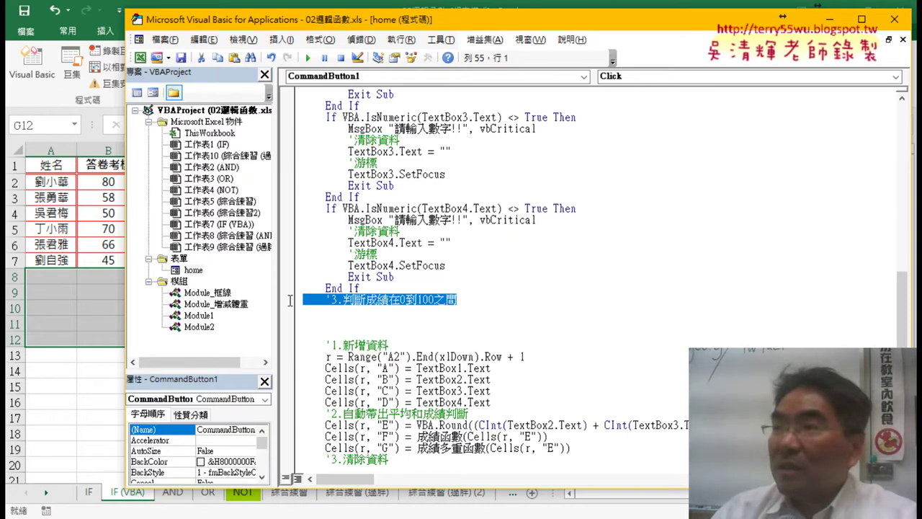
{"action": "scroll", "coordinate": [457, 288], "scroll_direction": "up", "scroll_amount": 3}
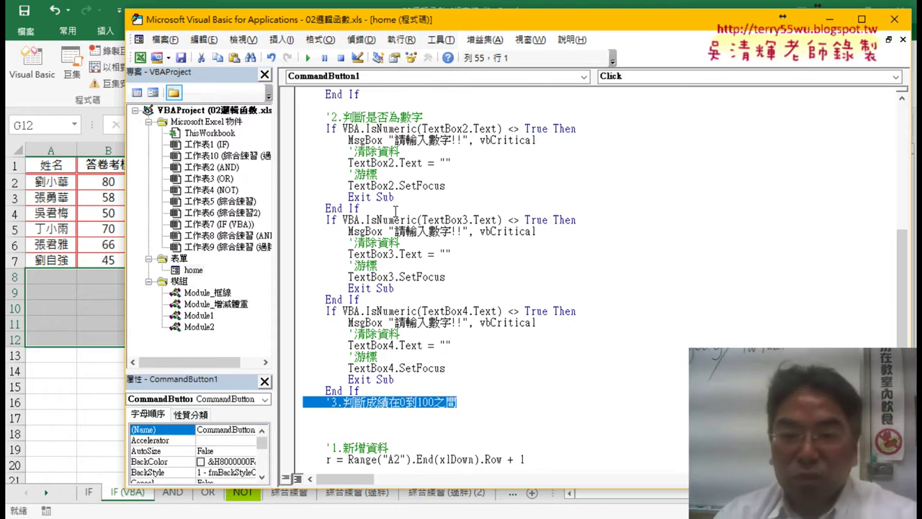
{"action": "left_click_drag", "start_coordinate": [363, 208], "coordinate": [291, 128]}
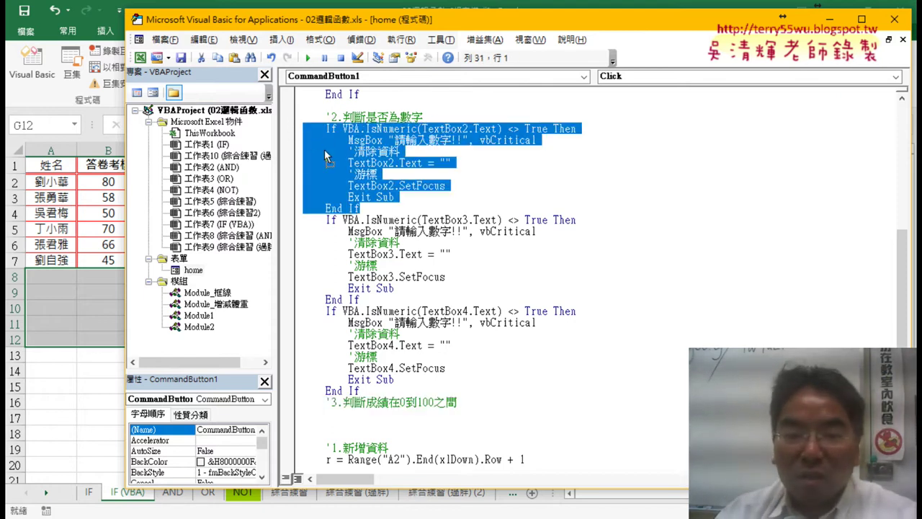
{"action": "left_click_drag", "start_coordinate": [291, 429], "coordinate": [297, 416]}
Change the copied condition to TextBox2.Text < 0 Or TextBox2.Text > 100
{"action": "left_click_drag", "start_coordinate": [343, 378], "coordinate": [425, 380]}
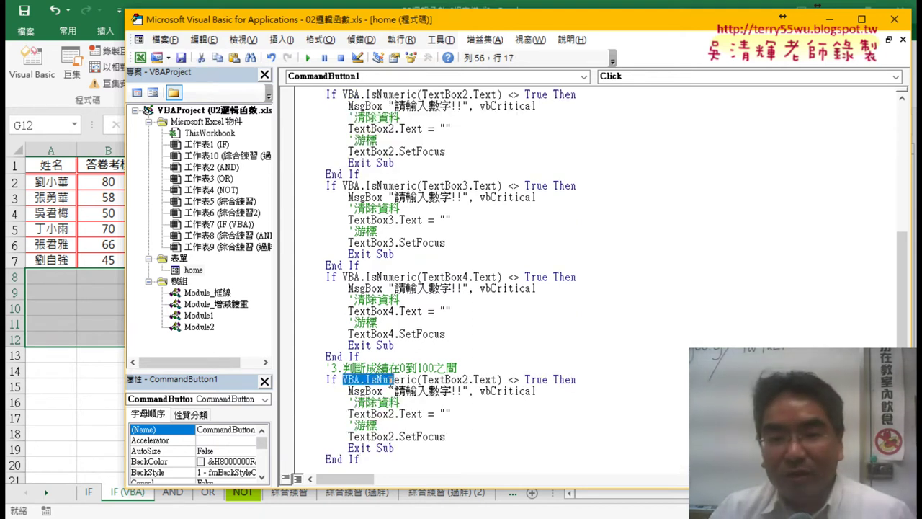
{"action": "key", "text": "Delete"}
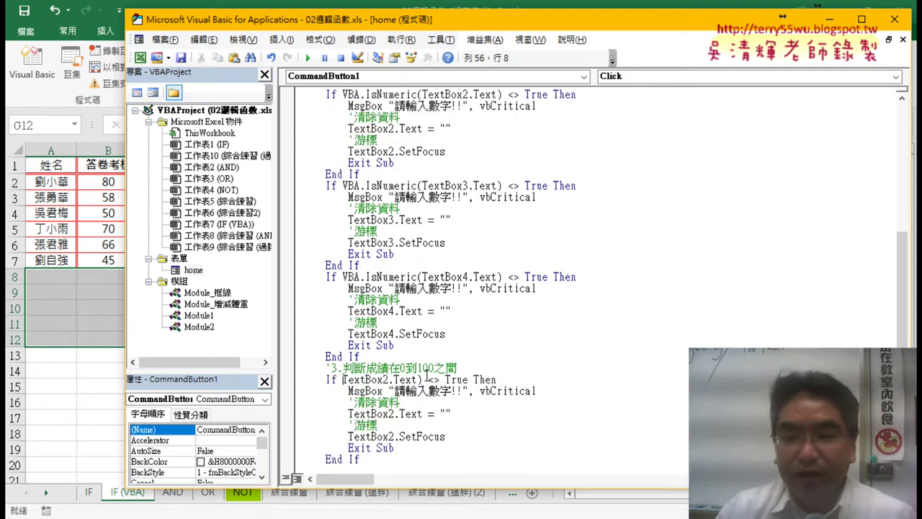
{"action": "left_click_drag", "start_coordinate": [418, 380], "coordinate": [469, 379]}
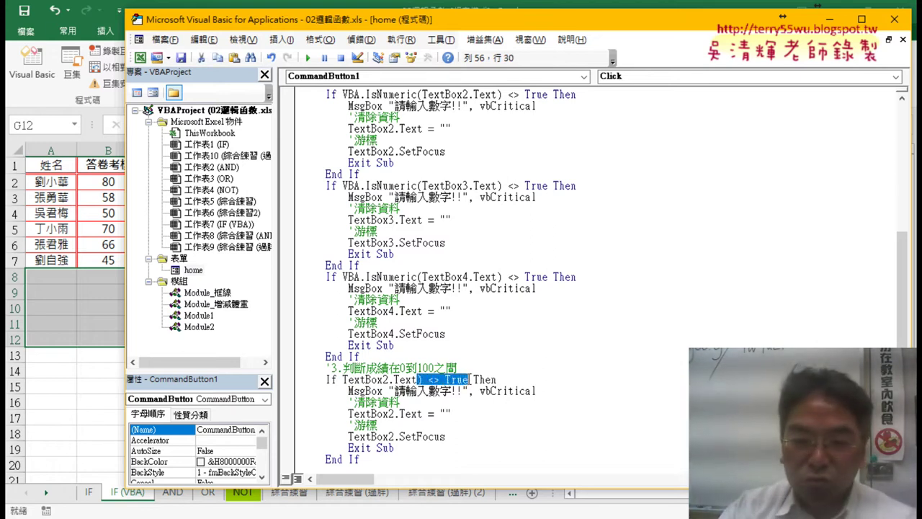
{"action": "type", "text": "<0"}
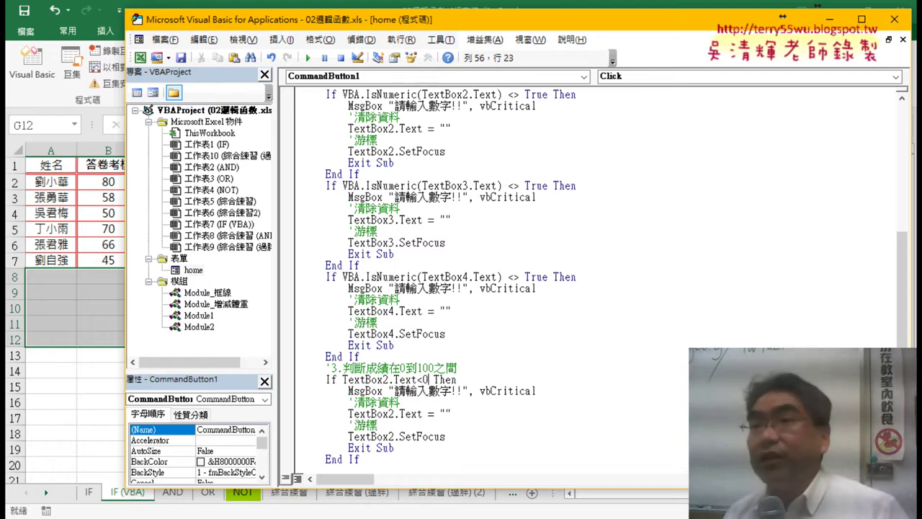
{"action": "type", "text": " o "}
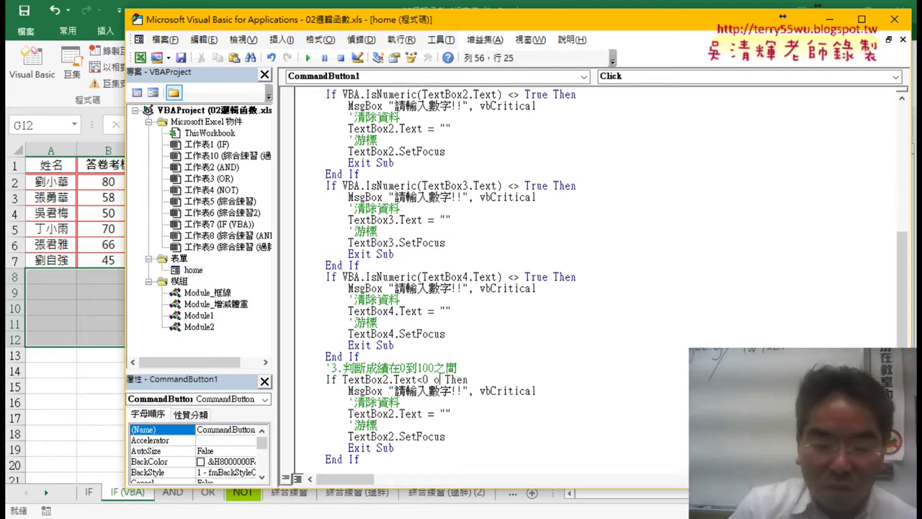
{"action": "type", "text": "r"}
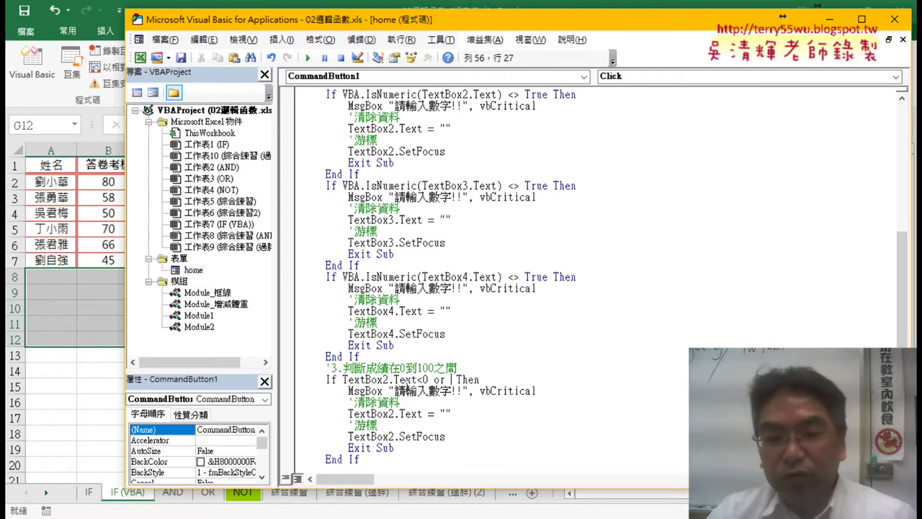
{"action": "left_click_drag", "start_coordinate": [344, 379], "coordinate": [450, 380]}
{"action": "type", "text": "TextBox2.Text"}
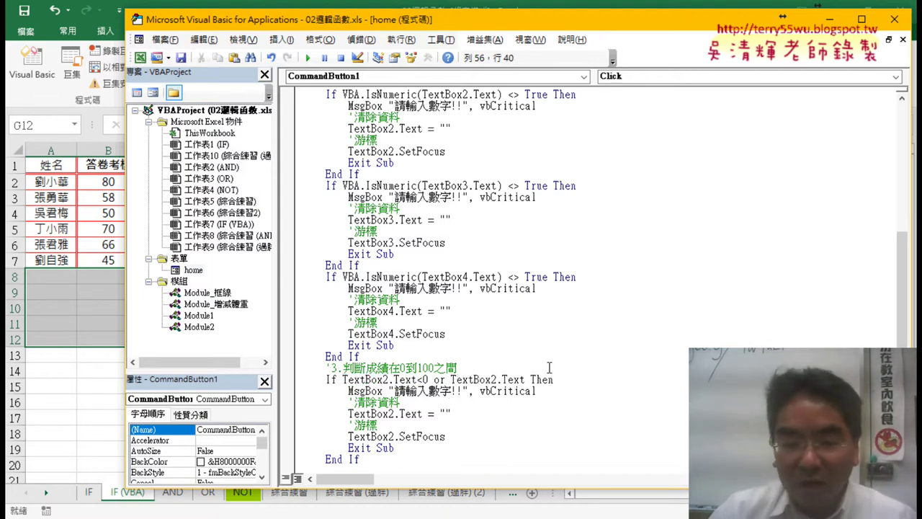
{"action": "type", "text": ">10"}
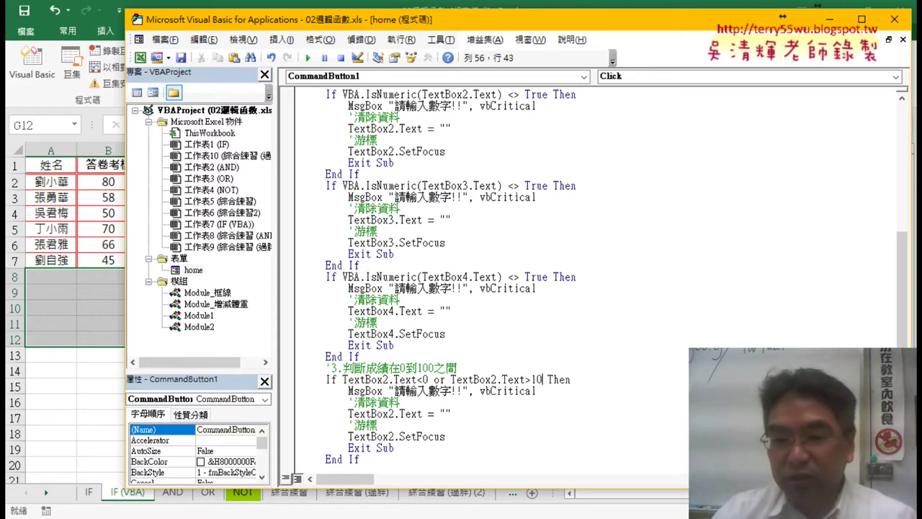
{"action": "type", "text": "0"}
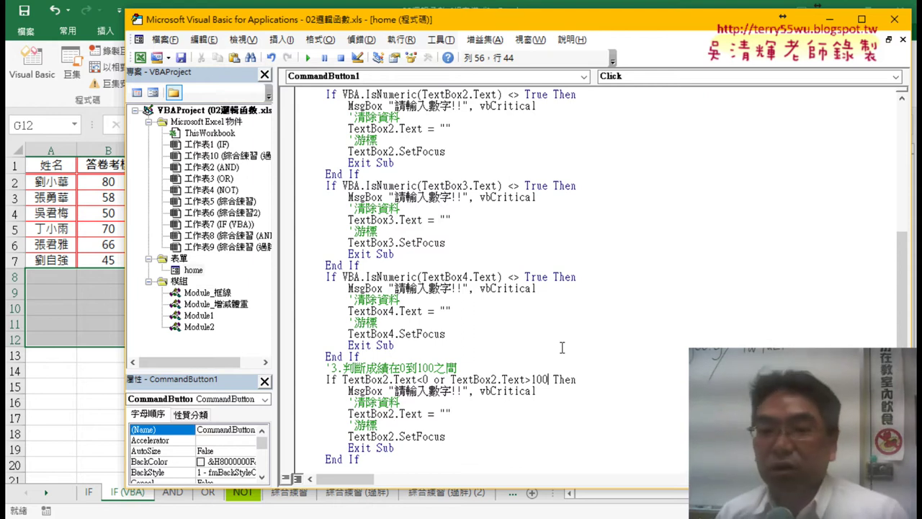
{"action": "left_click", "coordinate": [561, 417]}
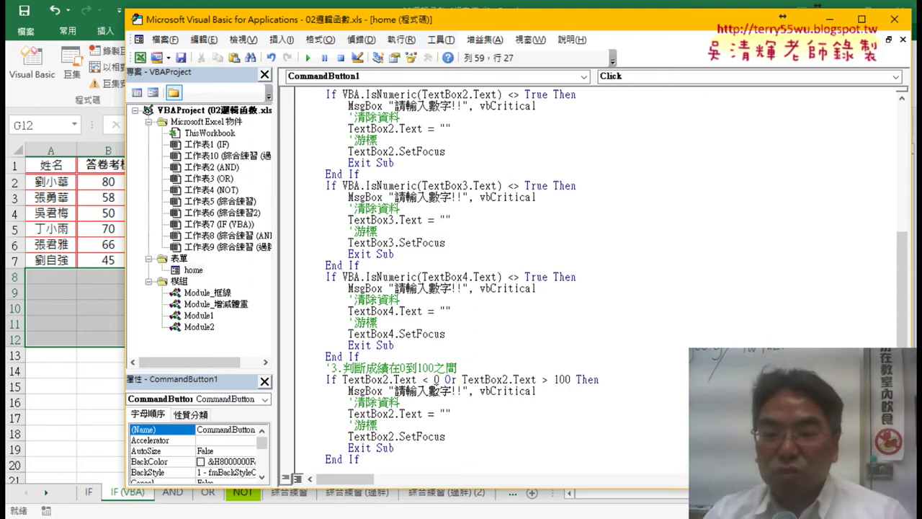
Reword the TextBox2 error message, replacing 數字 with the 在0到100之間 range phrase
{"action": "left_click_drag", "start_coordinate": [430, 391], "coordinate": [453, 391]}
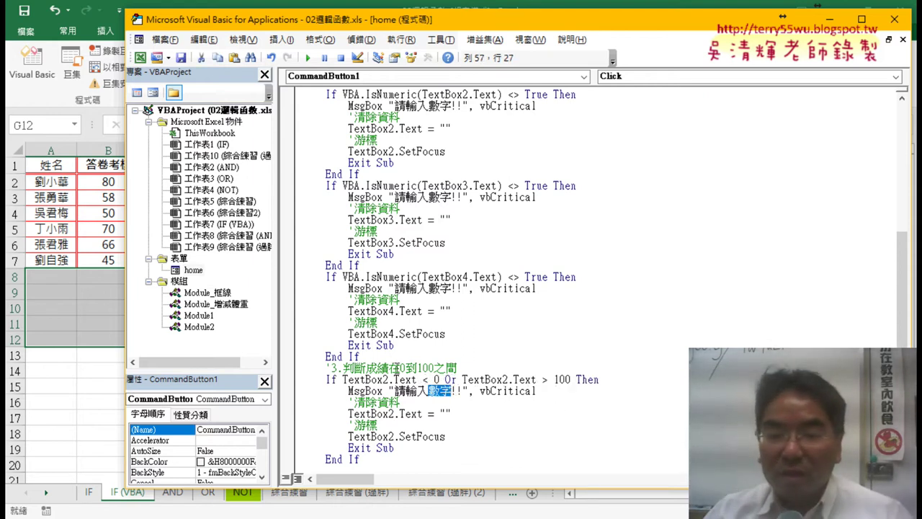
{"action": "key", "text": "Delete"}
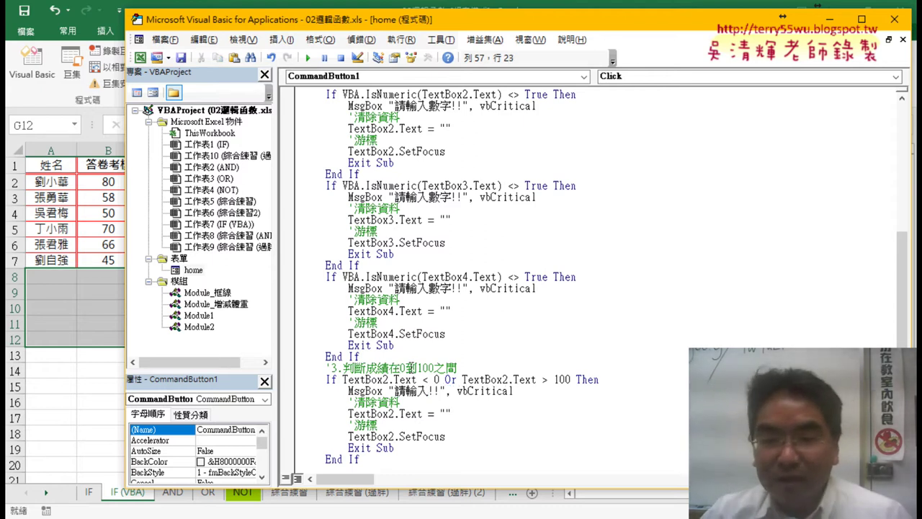
{"action": "left_click_drag", "start_coordinate": [389, 368], "coordinate": [460, 369]}
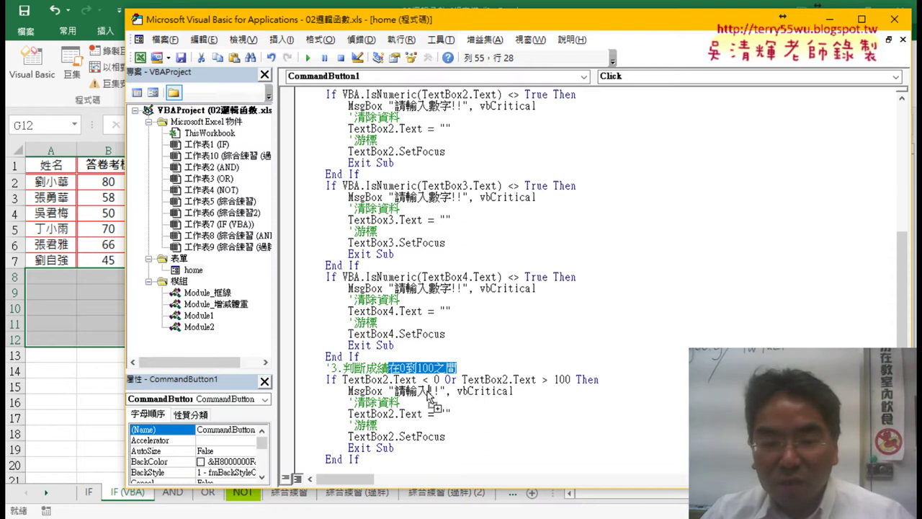
{"action": "left_click_drag", "start_coordinate": [428, 389], "coordinate": [430, 390]}
{"action": "left_click", "coordinate": [517, 413]}
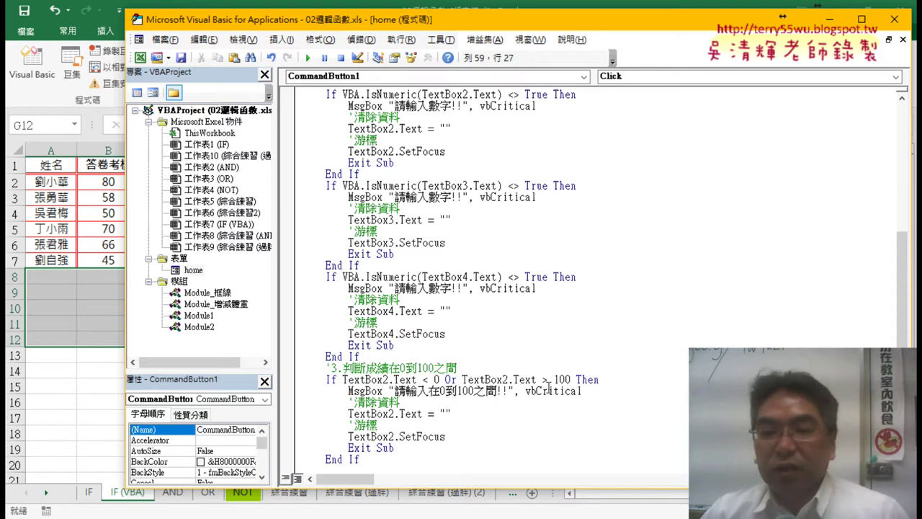
{"action": "left_click_drag", "start_coordinate": [452, 414], "coordinate": [348, 414]}
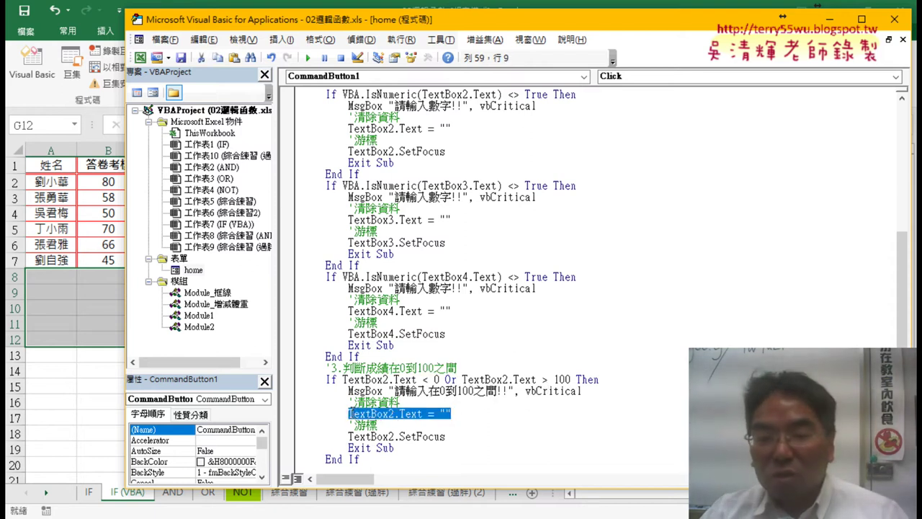
{"action": "left_click_drag", "start_coordinate": [446, 436], "coordinate": [353, 436]}
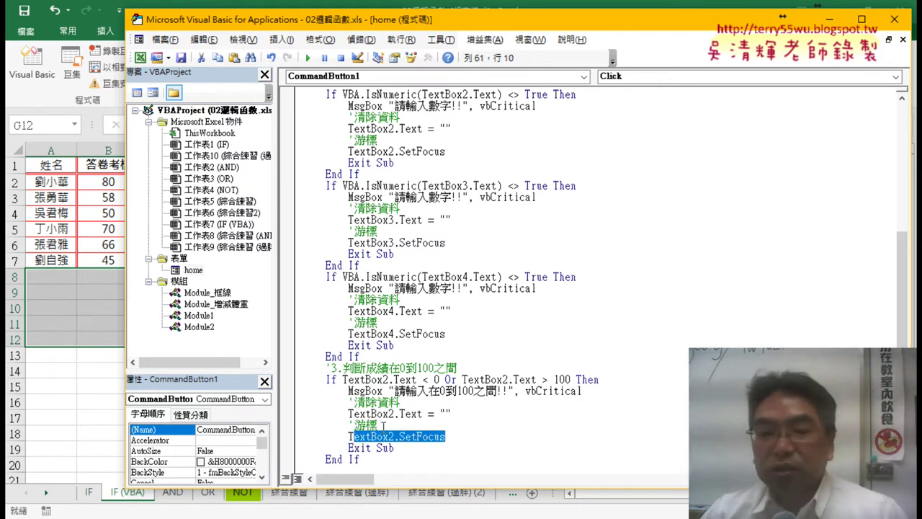
Paste the TextBox3 and TextBox4 range-check blocks from Google Docs after the TextBox2 check
{"action": "scroll", "coordinate": [353, 444], "scroll_direction": "down", "scroll_amount": 3}
{"action": "left_click", "coordinate": [345, 367]}
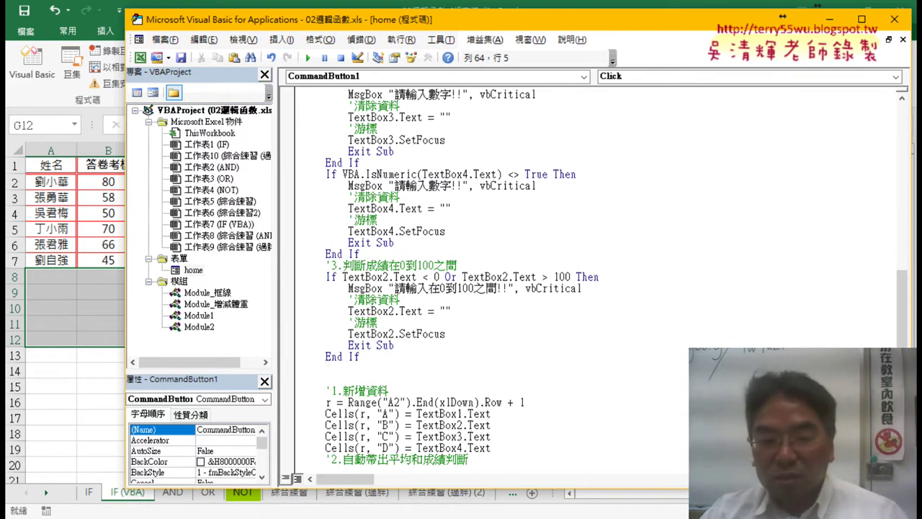
{"action": "left_click", "coordinate": [252, 439]}
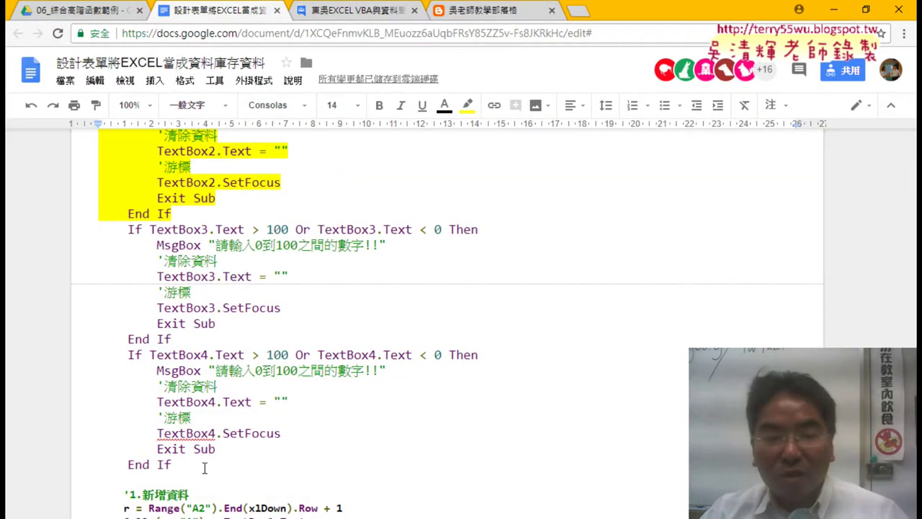
{"action": "left_click_drag", "start_coordinate": [173, 465], "coordinate": [70, 239]}
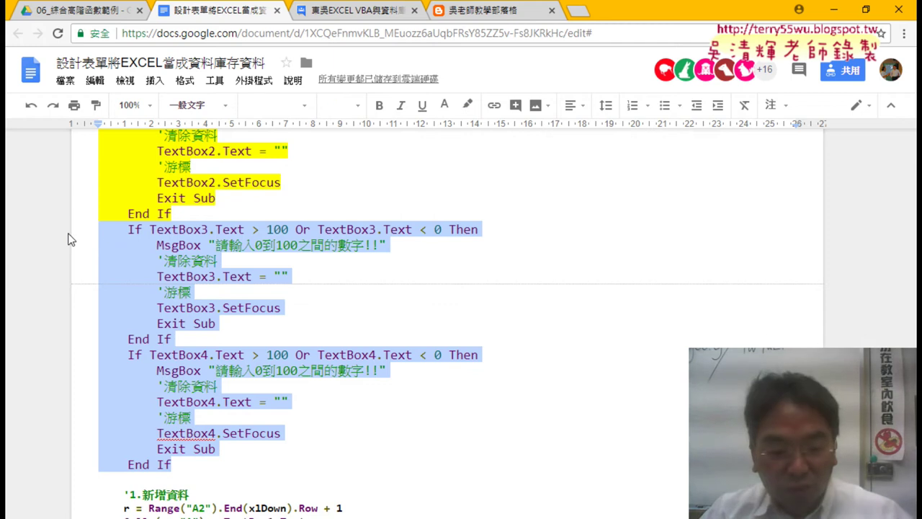
{"action": "left_click", "coordinate": [834, 9]}
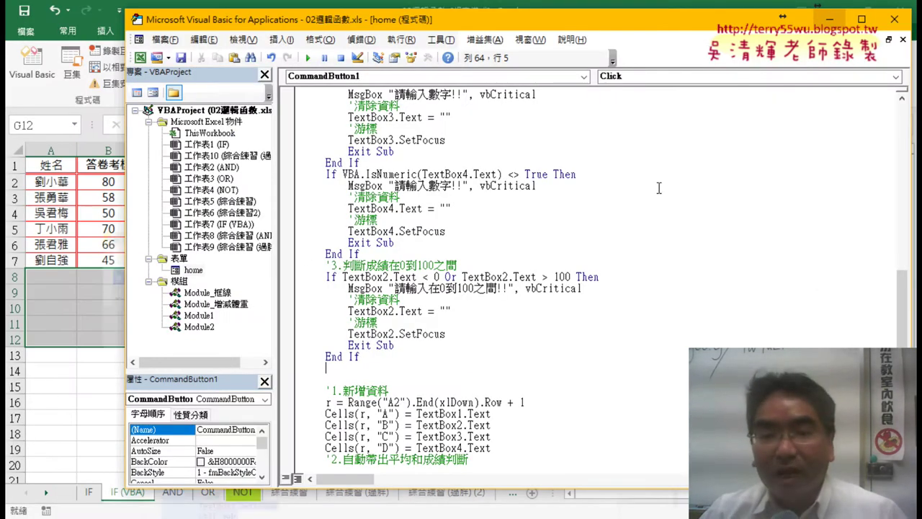
{"action": "left_click_drag", "start_coordinate": [326, 367], "coordinate": [303, 367]}
{"action": "type", "text": "If TextBox3.Text > 100 Or TextBox3.Text < 0 Then         MsgBox \"請輸入0到100之間的數字!!\"         '清除資料         TextBox3.Text = \"\"         '游標         TextBox3.SetFocus         Exit Sub     End If     If TextBox4.Text > 100 Or TextBox4.Text < 0 Then         MsgBox \"請輸入0到100之間的數字!!\"         '清除資料         TextBox4.Text = \"\"         '游標         TextBox4.SetFocus         Exit Sub     End If"}
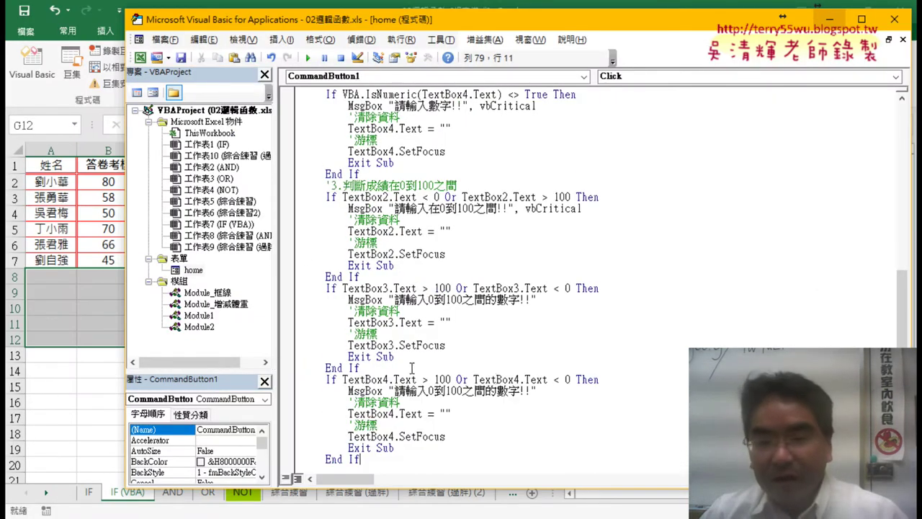
{"action": "scroll", "coordinate": [574, 440], "scroll_direction": "down", "scroll_amount": 3}
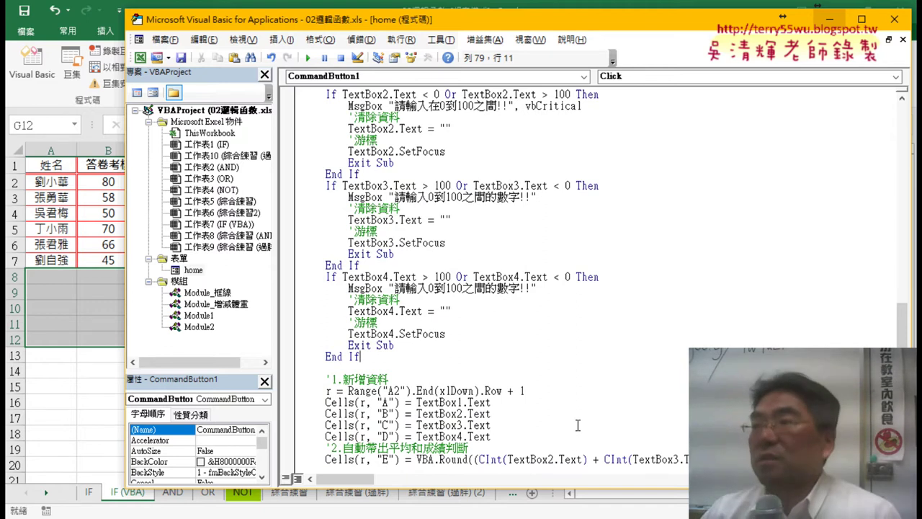
{"action": "left_click", "coordinate": [79, 308]}
{"action": "left_click", "coordinate": [631, 356]}
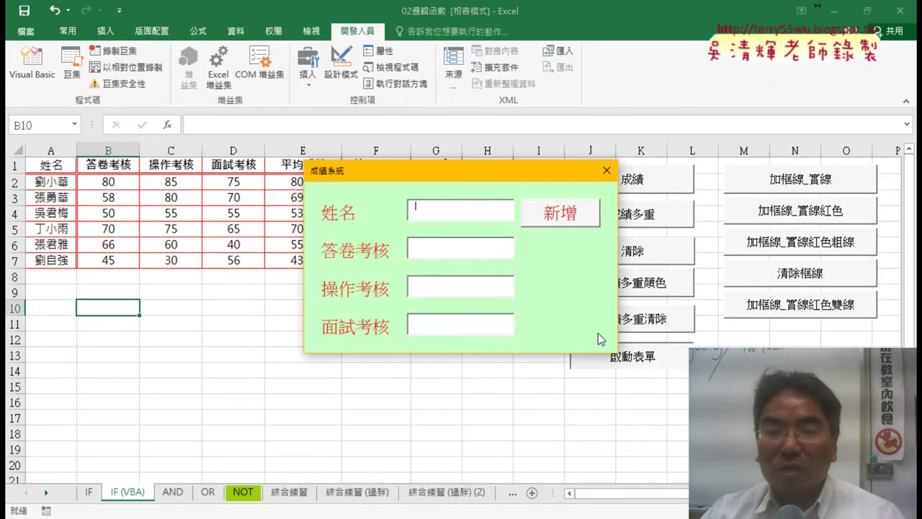
{"action": "left_click_drag", "start_coordinate": [467, 172], "coordinate": [677, 116]}
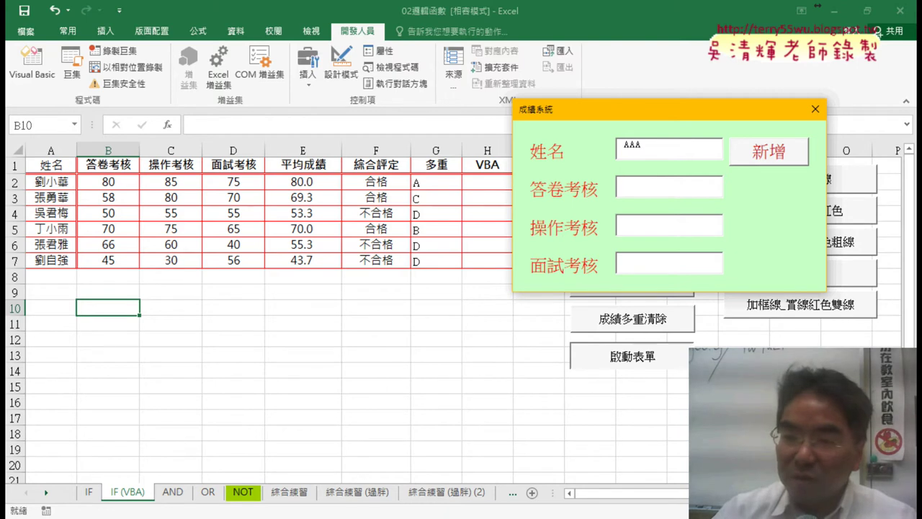
{"action": "left_click", "coordinate": [792, 157]}
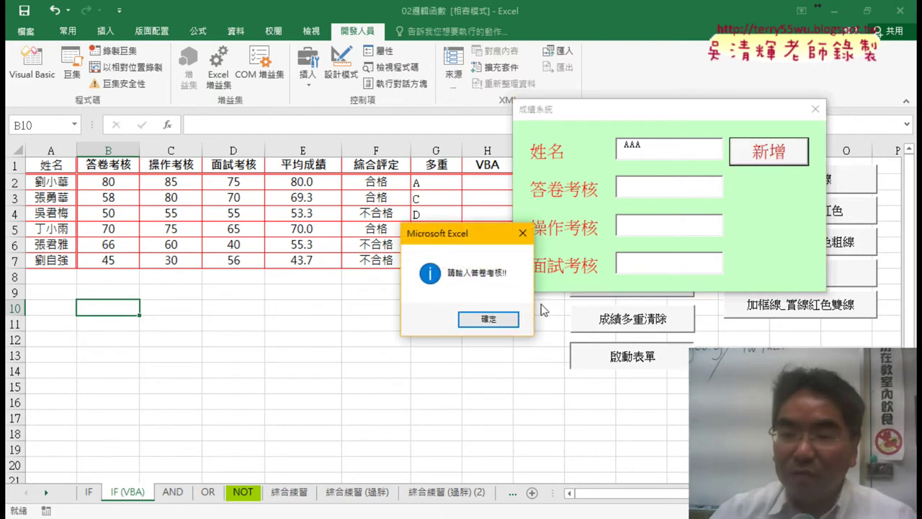
{"action": "type", "text": "52"}
{"action": "key", "text": "Tab"}
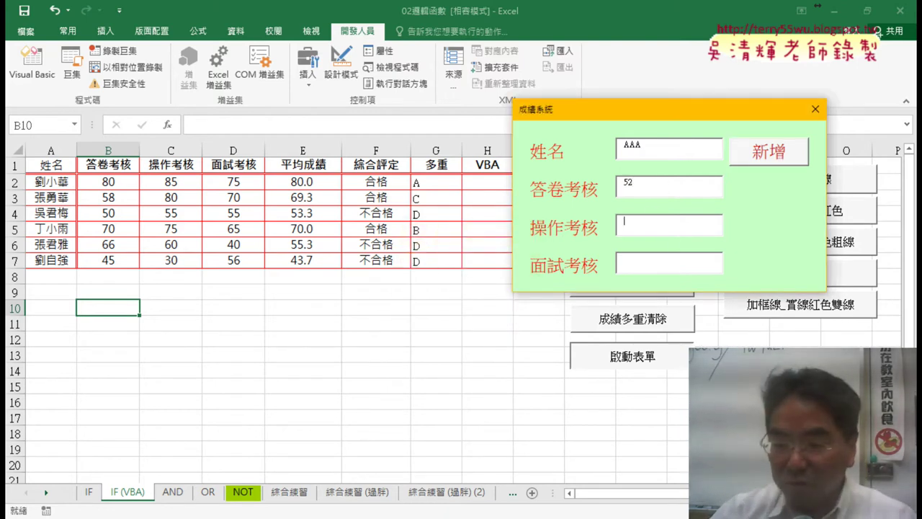
{"action": "type", "text": "63"}
{"action": "key", "text": "Tab"}
{"action": "type", "text": "54"}
{"action": "type", "text": "120"}
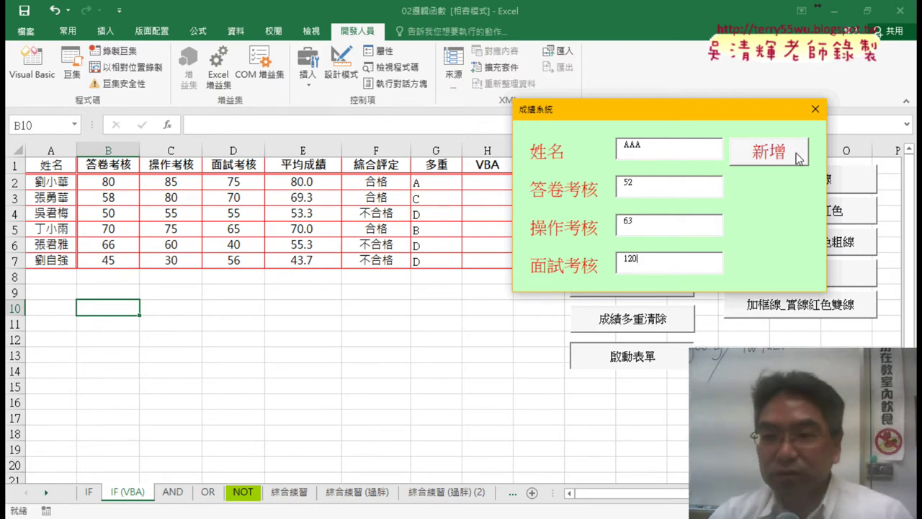
{"action": "left_click", "coordinate": [790, 158]}
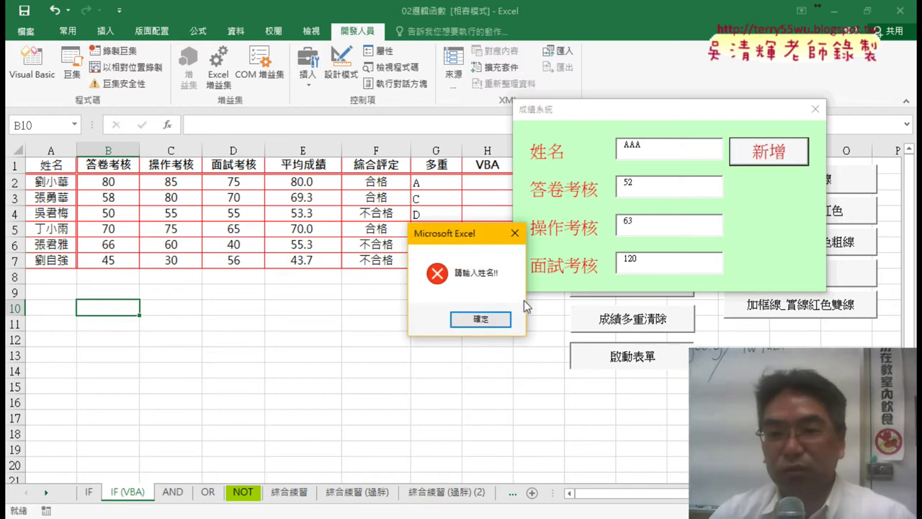
{"action": "left_click", "coordinate": [504, 319]}
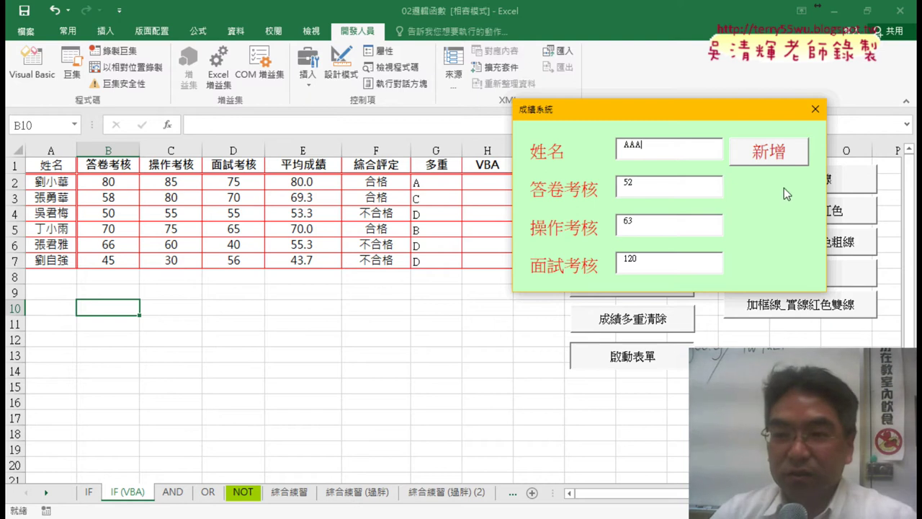
{"action": "left_click", "coordinate": [780, 155]}
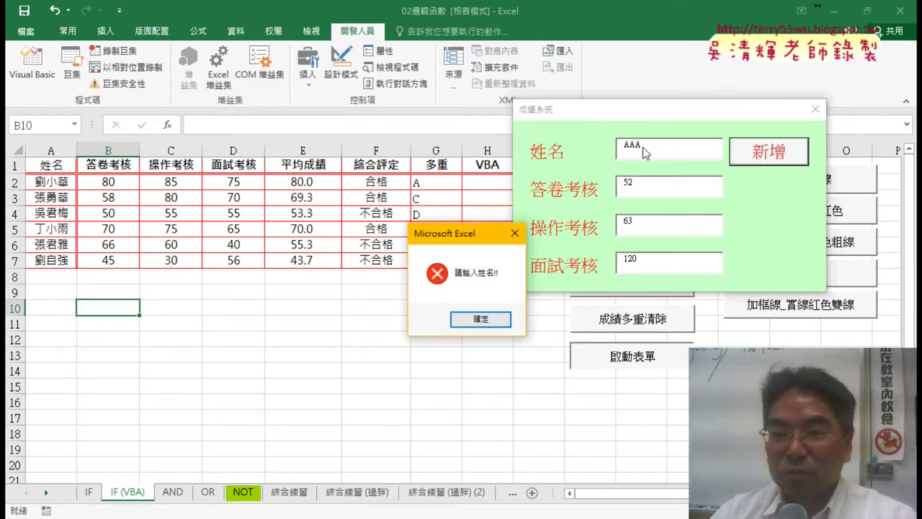
{"action": "left_click", "coordinate": [479, 320]}
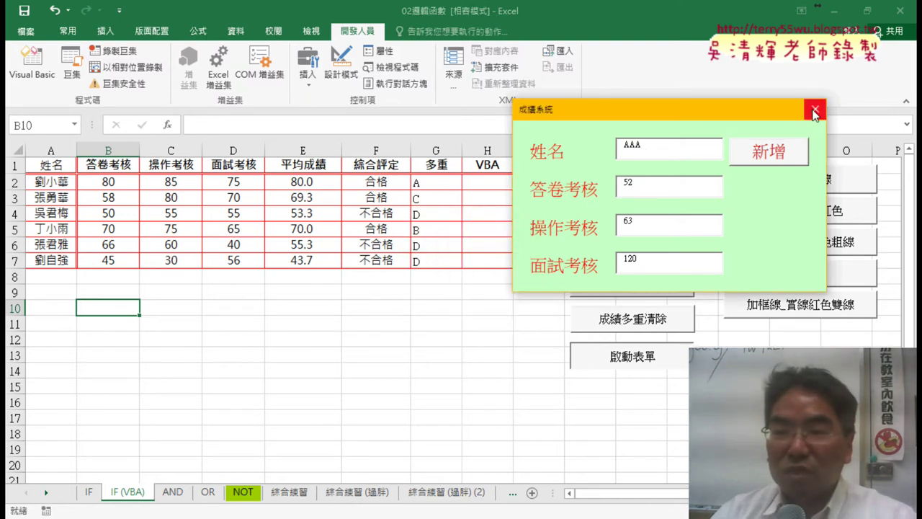
{"action": "left_click", "coordinate": [814, 108]}
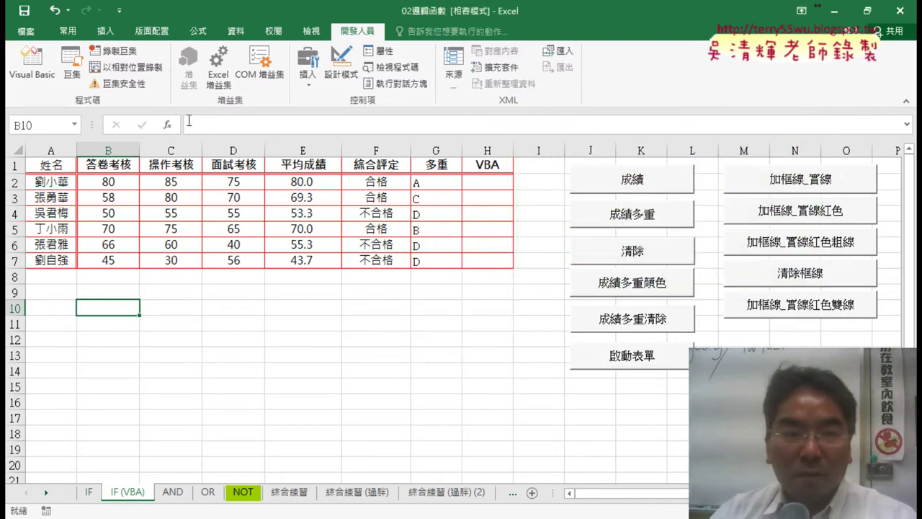
{"action": "left_click", "coordinate": [32, 65]}
{"action": "double_click", "coordinate": [520, 132]}
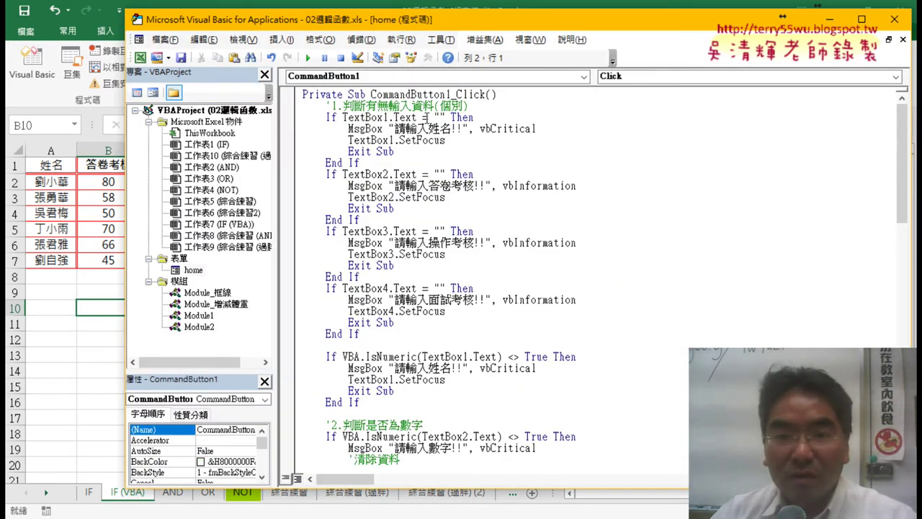
Delete the IsNumeric(TextBox1) If block and its leftover blank line
{"action": "left_click_drag", "start_coordinate": [428, 117], "coordinate": [447, 117]}
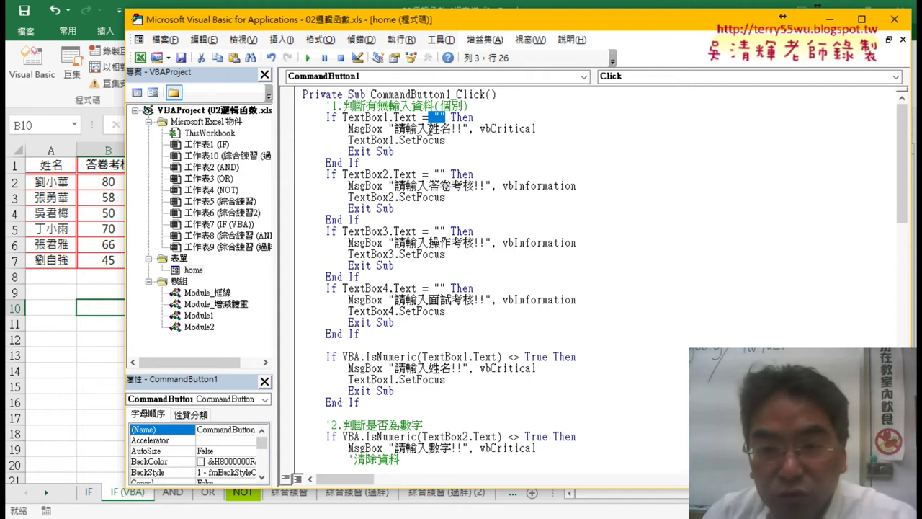
{"action": "scroll", "coordinate": [430, 130], "scroll_direction": "down", "scroll_amount": 1}
{"action": "scroll", "coordinate": [461, 165], "scroll_direction": "down", "scroll_amount": 4}
{"action": "scroll", "coordinate": [478, 186], "scroll_direction": "up", "scroll_amount": 3}
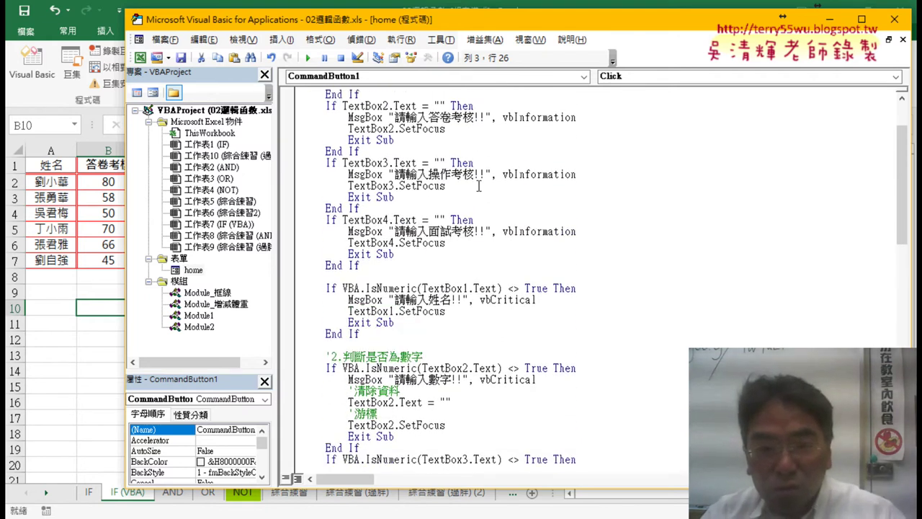
{"action": "scroll", "coordinate": [478, 186], "scroll_direction": "up", "scroll_amount": 2}
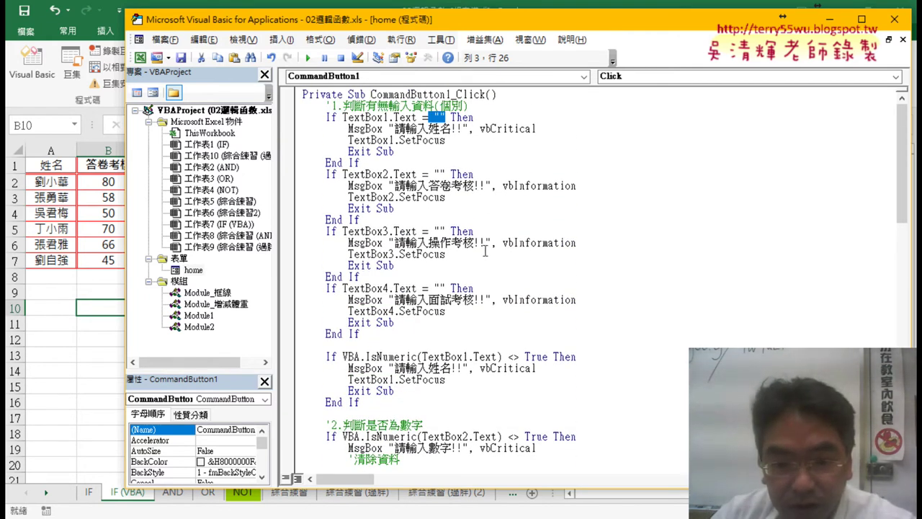
{"action": "left_click_drag", "start_coordinate": [397, 402], "coordinate": [272, 352]}
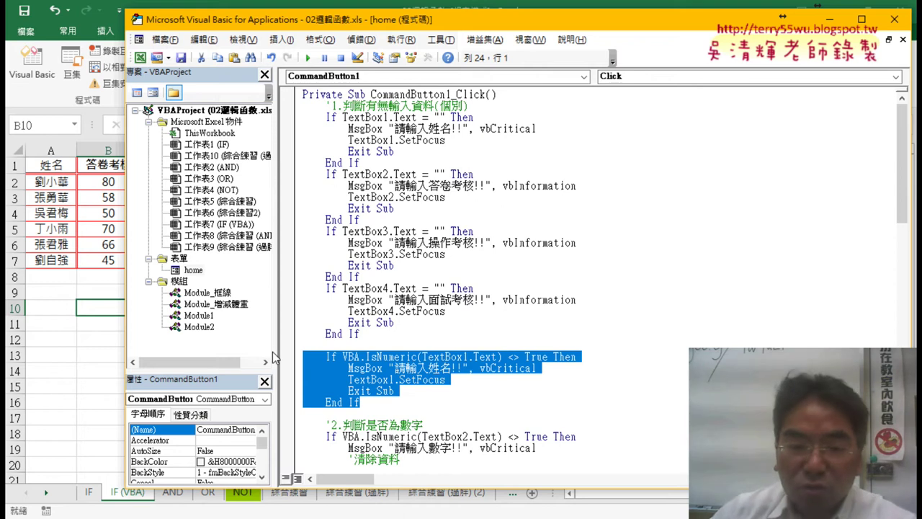
{"action": "key", "text": "Right"}
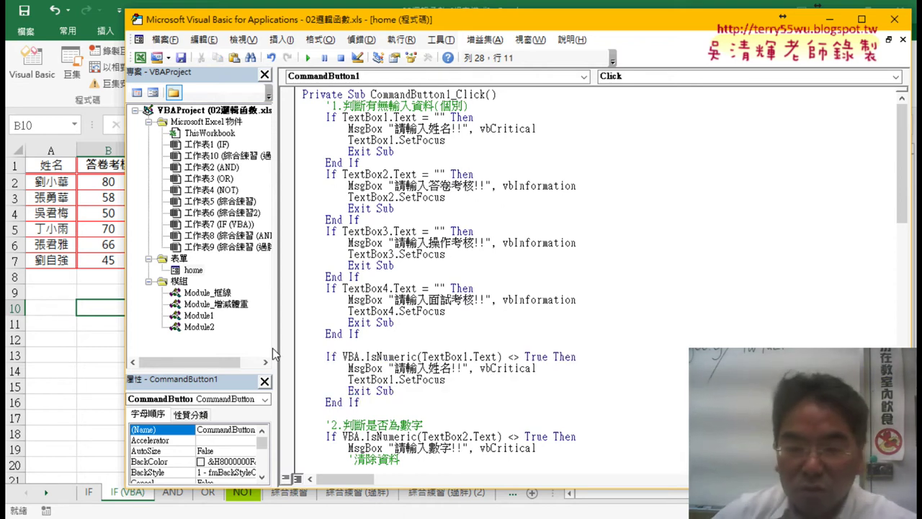
{"action": "left_click_drag", "start_coordinate": [374, 401], "coordinate": [288, 353]}
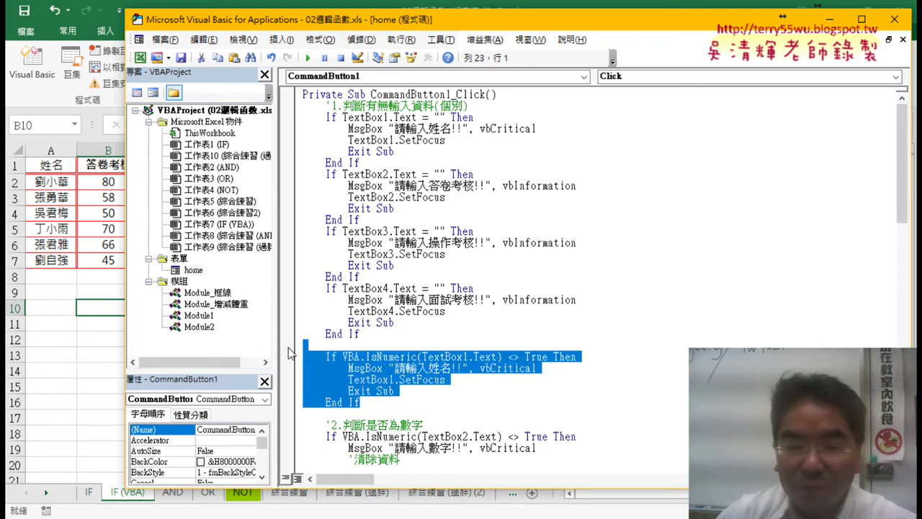
{"action": "key", "text": "Delete"}
{"action": "key", "text": "BackSpace"}
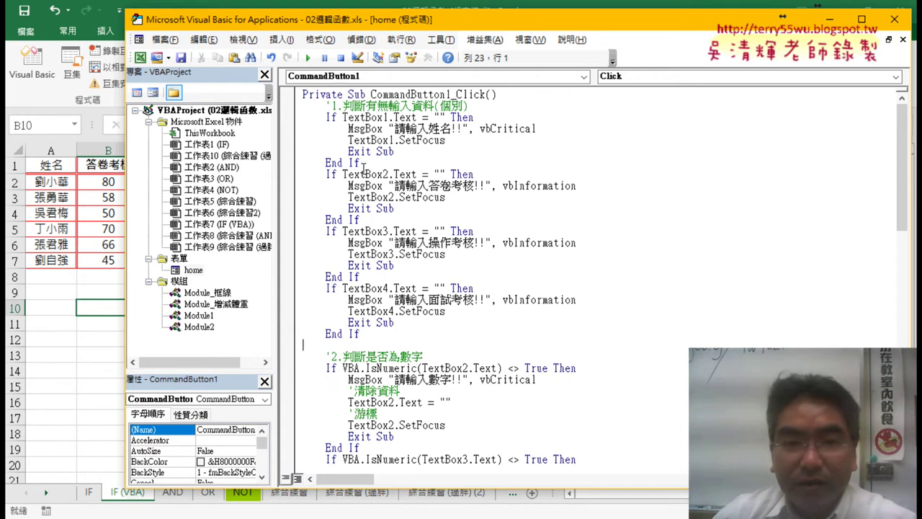
Insert a blank line before the range checks and run the form with F5
{"action": "scroll", "coordinate": [411, 203], "scroll_direction": "down", "scroll_amount": 4}
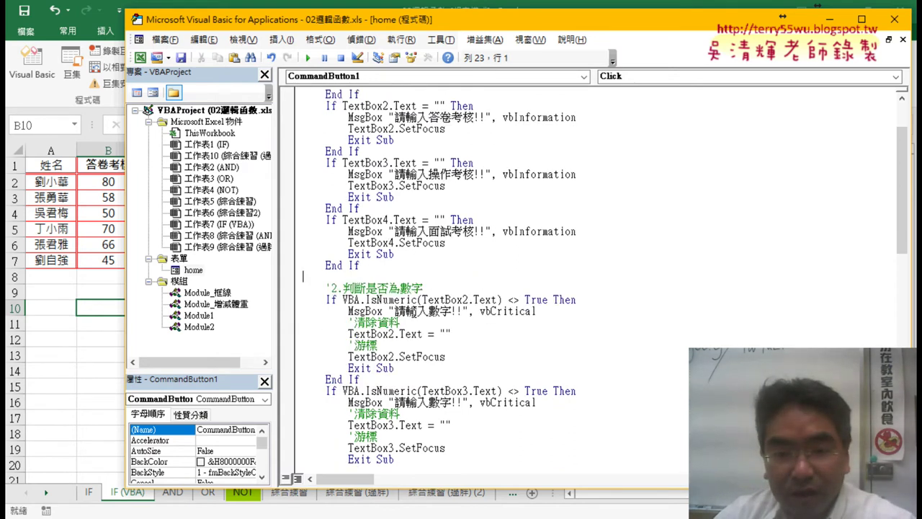
{"action": "scroll", "coordinate": [410, 202], "scroll_direction": "down", "scroll_amount": 1}
{"action": "scroll", "coordinate": [409, 216], "scroll_direction": "down", "scroll_amount": 1}
{"action": "scroll", "coordinate": [406, 276], "scroll_direction": "down", "scroll_amount": 4}
{"action": "left_click", "coordinate": [401, 288]}
{"action": "key", "text": "Return"}
{"action": "key", "text": "F5"}
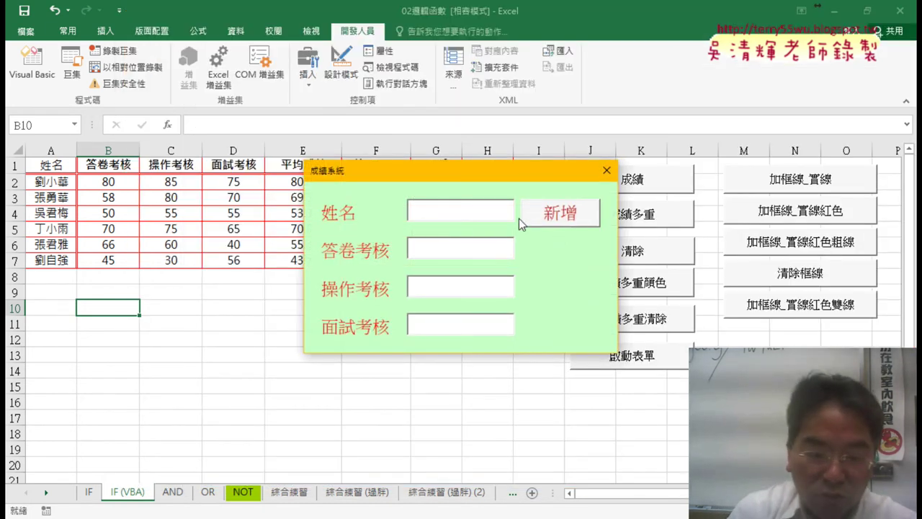
Enter AAA with 20, 63, 120, dismiss the 0–100 warning, and add AAA with 62 instead
{"action": "type", "text": "AAA"}
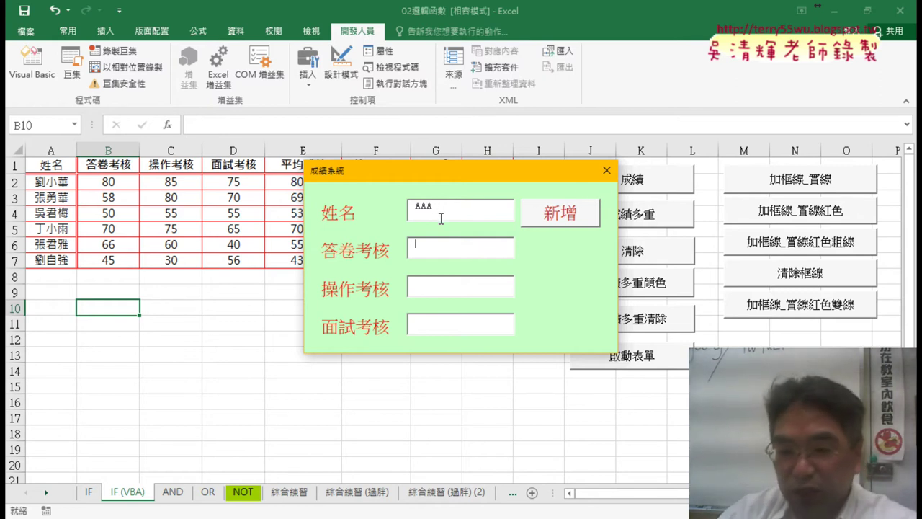
{"action": "type", "text": "20"}
{"action": "type", "text": "63"}
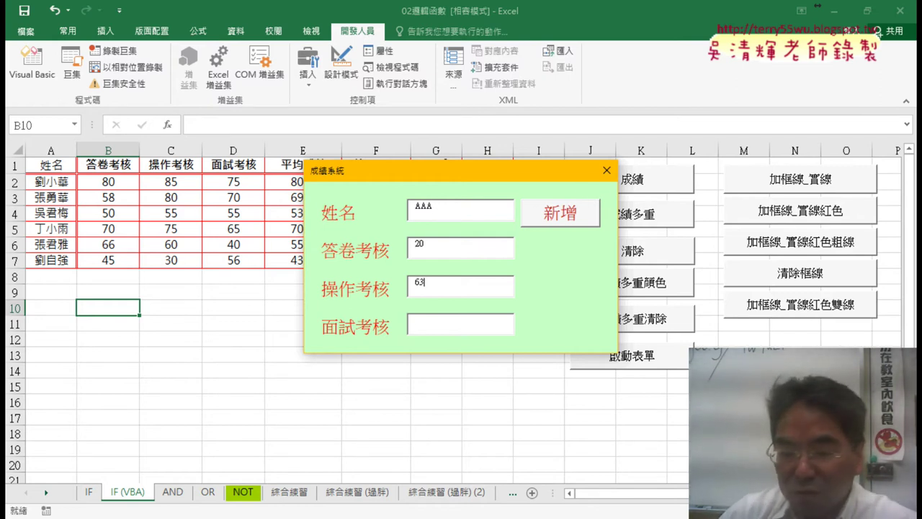
{"action": "key", "text": "Tab"}
{"action": "type", "text": "1"}
{"action": "left_click", "coordinate": [573, 213]}
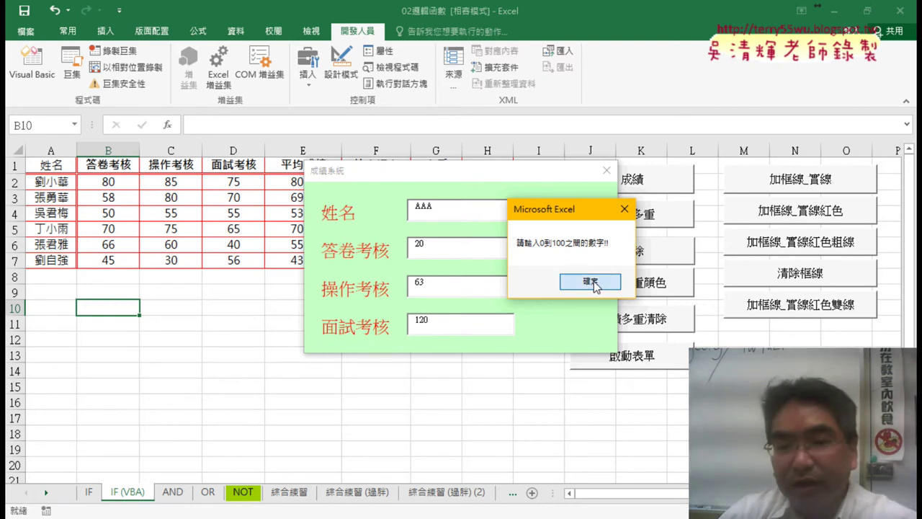
{"action": "left_click", "coordinate": [591, 282]}
{"action": "type", "text": "6"}
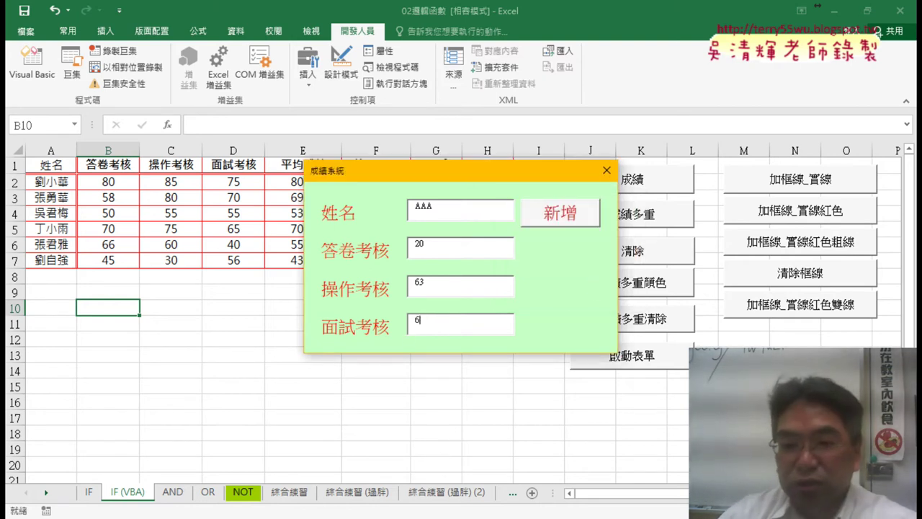
{"action": "type", "text": "2"}
{"action": "left_click", "coordinate": [559, 218]}
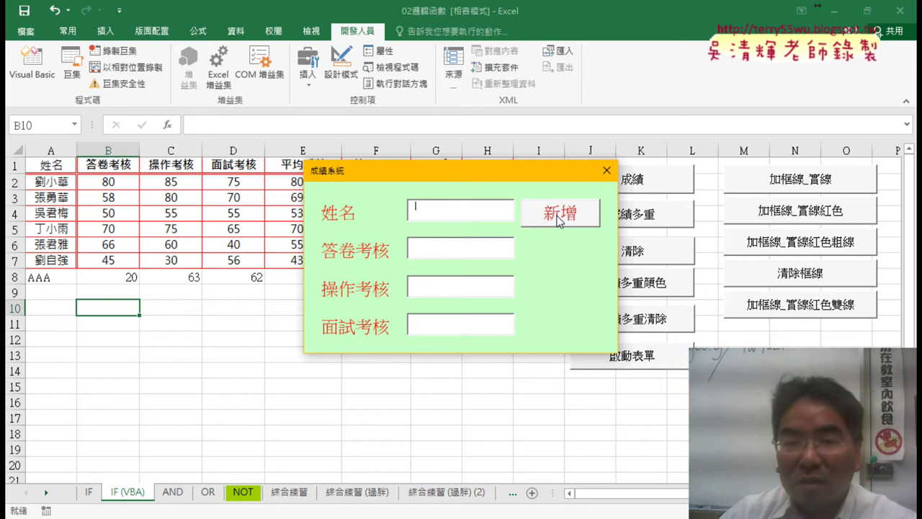
{"action": "left_click_drag", "start_coordinate": [479, 171], "coordinate": [689, 128]}
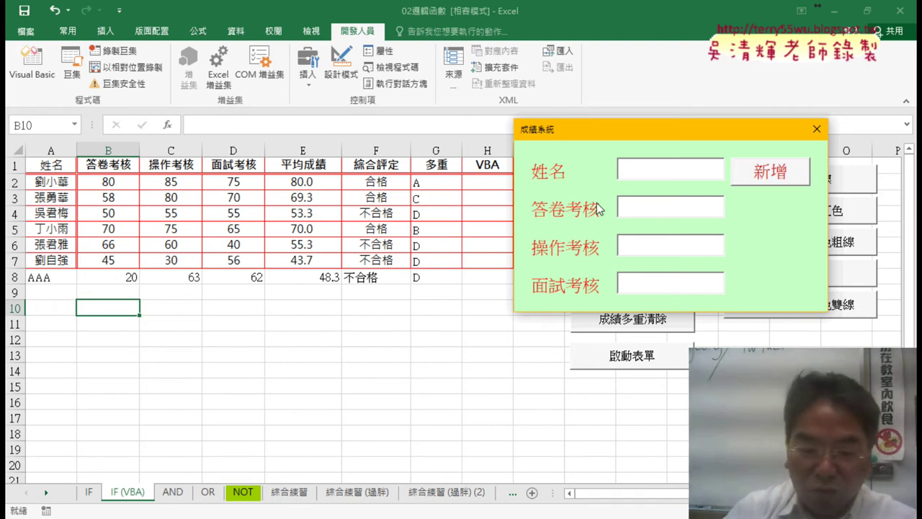
Add BBB with scores 52, 63 and 54, then close the form
{"action": "type", "text": "BB"}
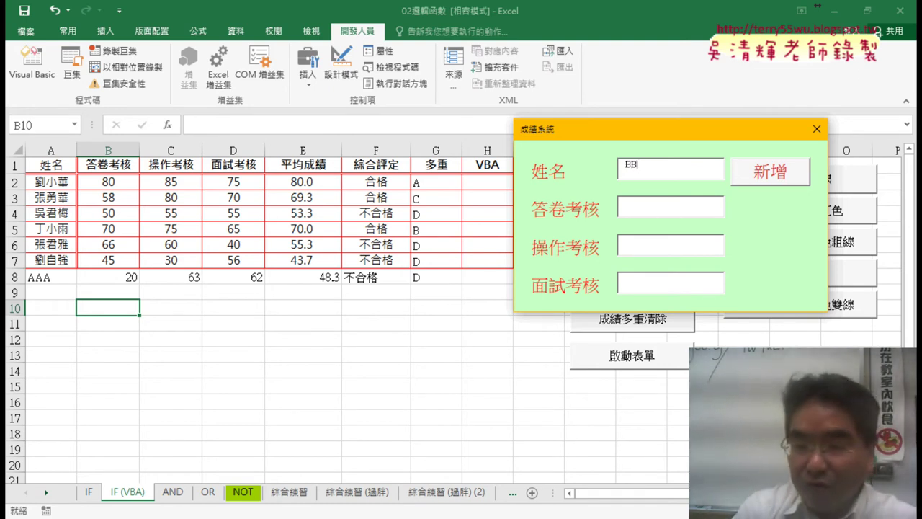
{"action": "type", "text": "B"}
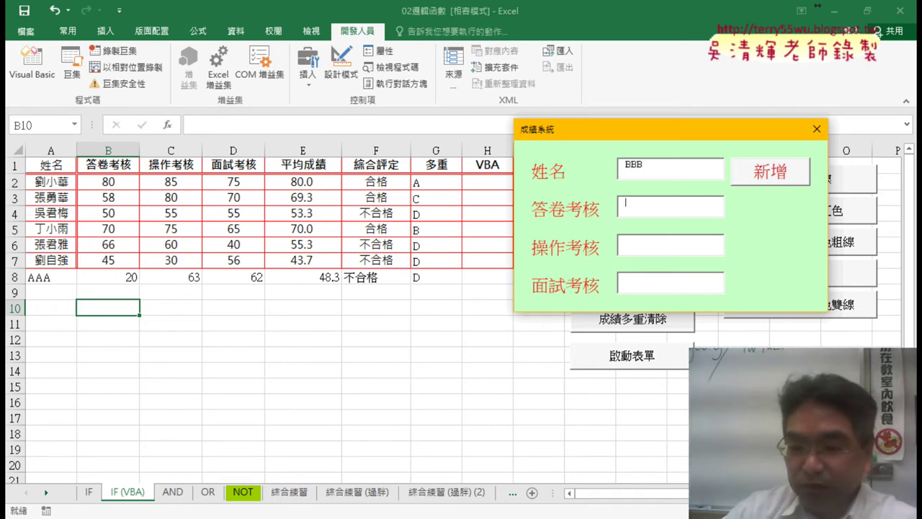
{"action": "type", "text": "52"}
{"action": "key", "text": "Tab"}
{"action": "type", "text": "63"}
{"action": "key", "text": "Tab"}
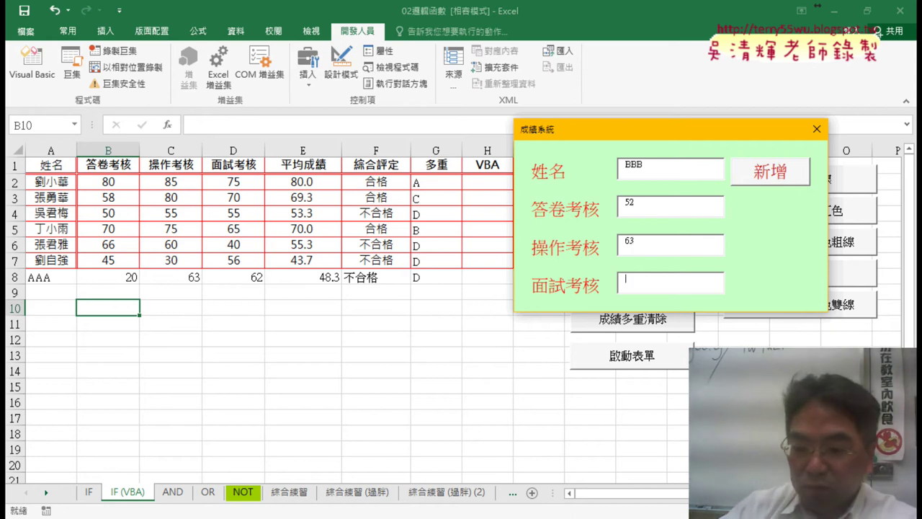
{"action": "type", "text": "54"}
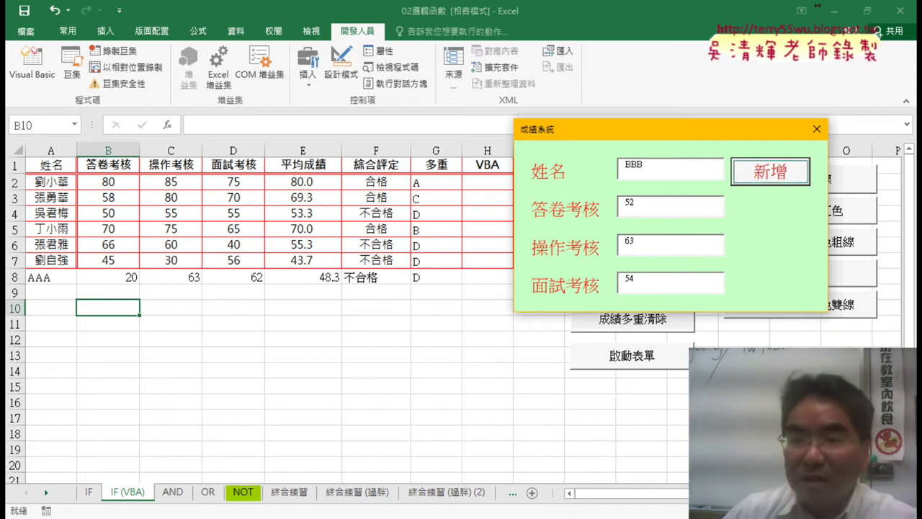
{"action": "left_click", "coordinate": [782, 179]}
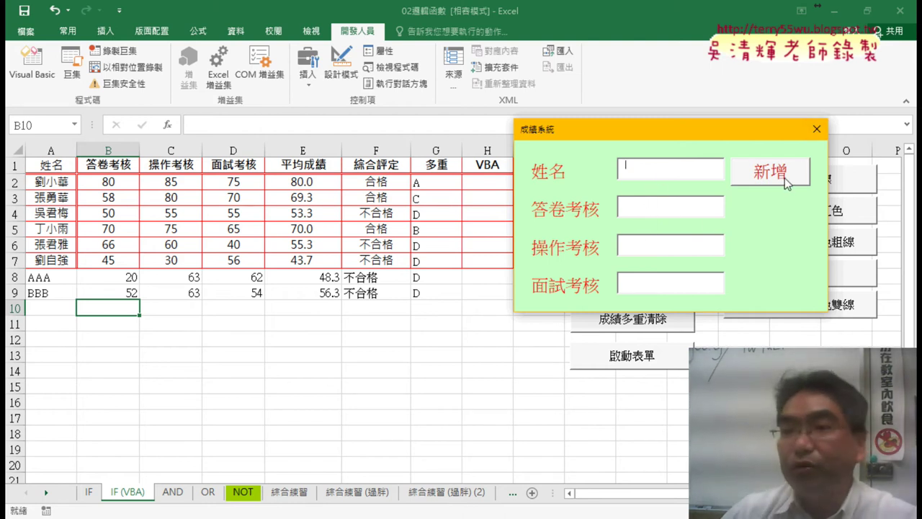
{"action": "left_click", "coordinate": [817, 129]}
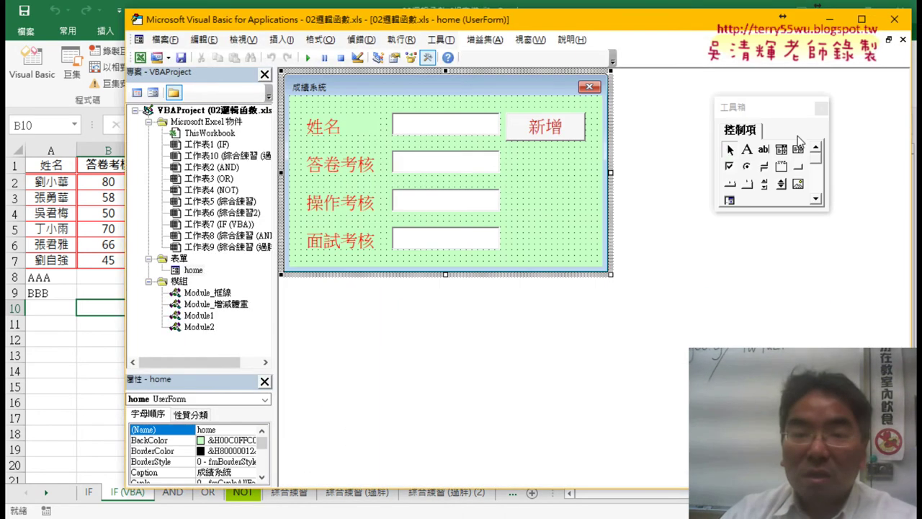
Select the 姓名 text box and enlarge the Properties list to view its TabIndex
{"action": "left_click", "coordinate": [445, 135]}
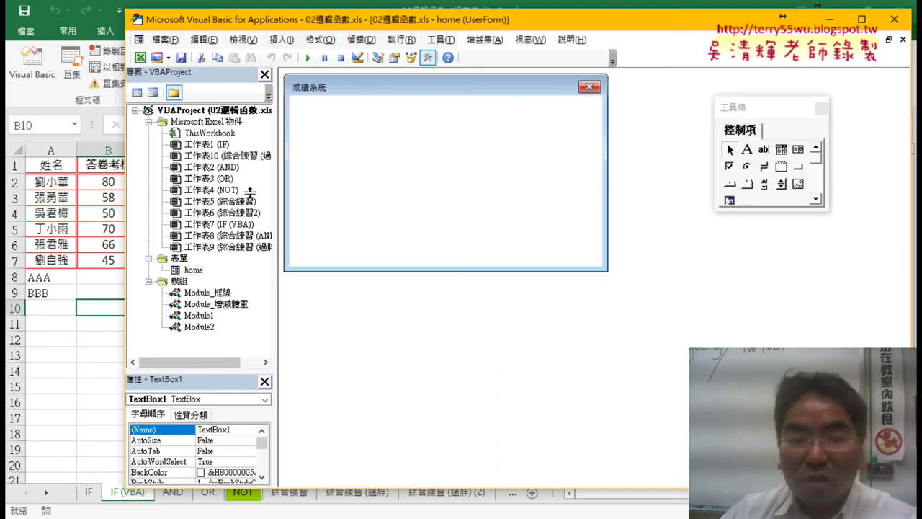
{"action": "left_click_drag", "start_coordinate": [231, 347], "coordinate": [231, 189]}
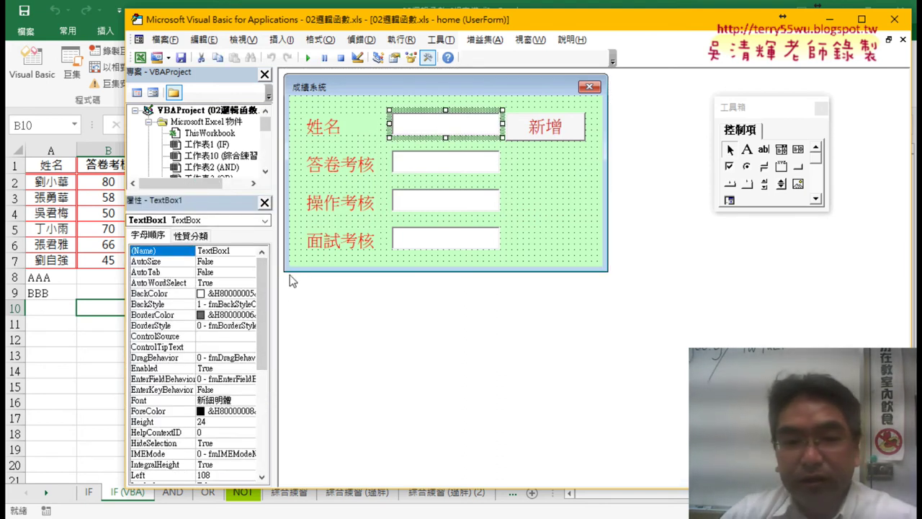
{"action": "left_click_drag", "start_coordinate": [267, 288], "coordinate": [268, 352]}
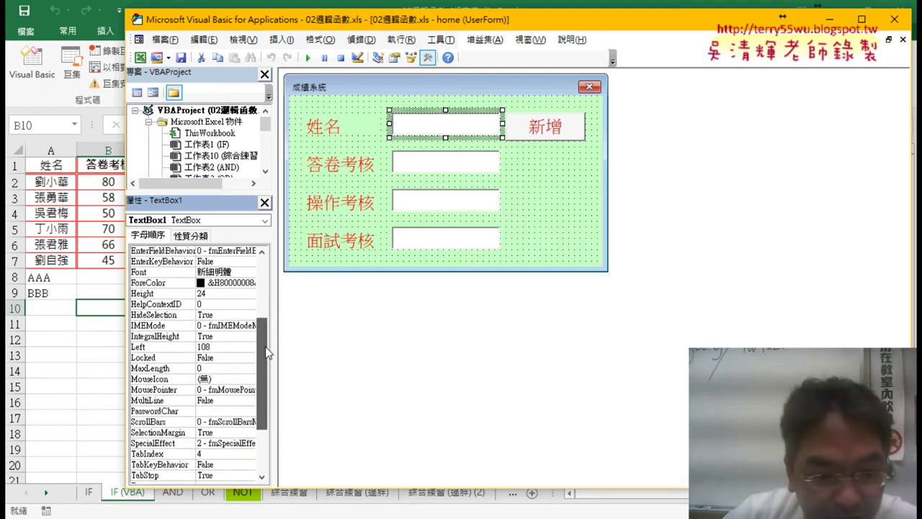
{"action": "left_click_drag", "start_coordinate": [268, 353], "coordinate": [270, 392]}
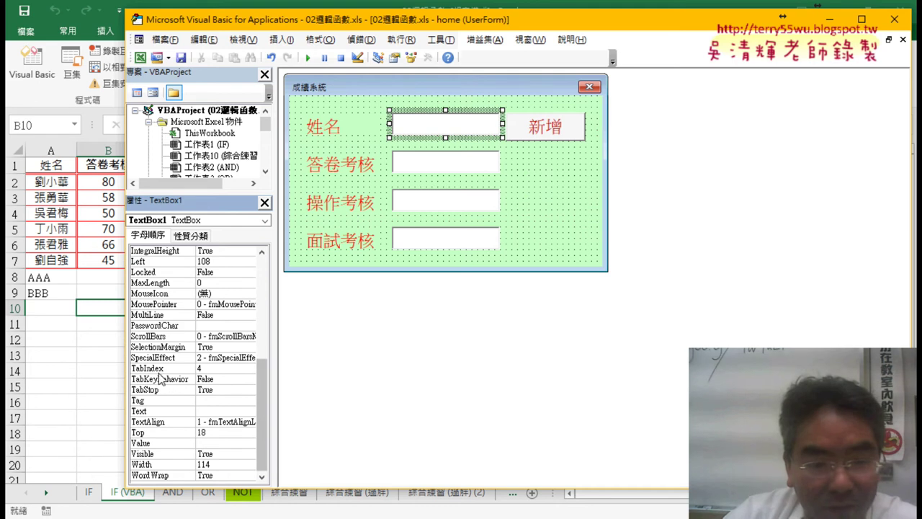
{"action": "left_click", "coordinate": [192, 369]}
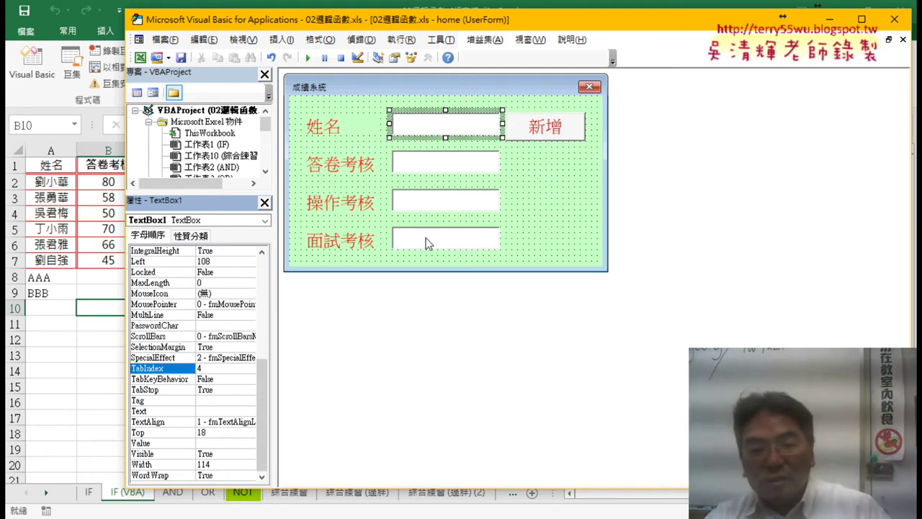
Cycle through the 姓名, 答卷考核, 操作考核 and 面試考核 boxes comparing their TabIndex values
{"action": "left_click", "coordinate": [454, 173]}
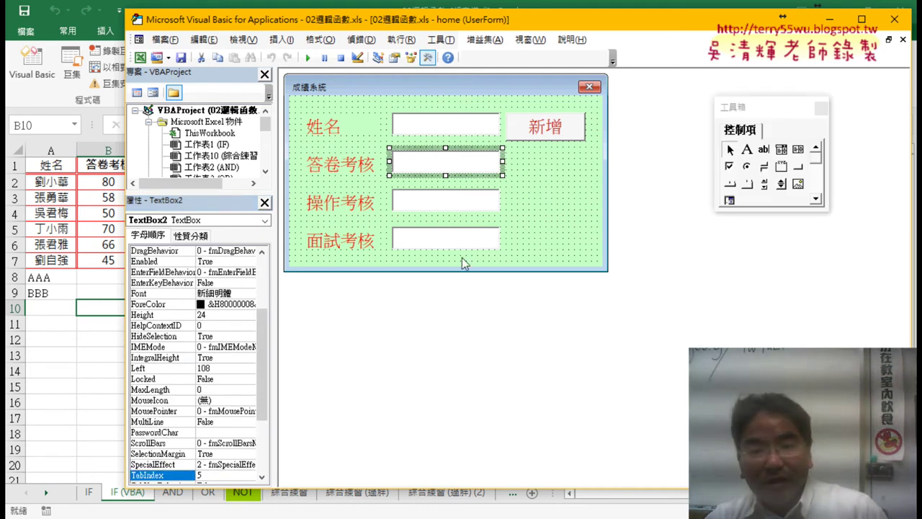
{"action": "left_click", "coordinate": [456, 200]}
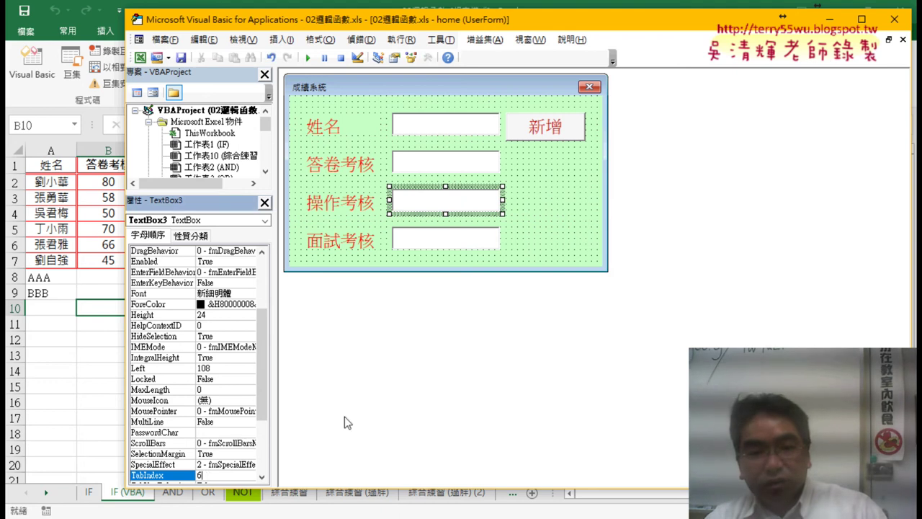
{"action": "left_click", "coordinate": [476, 241]}
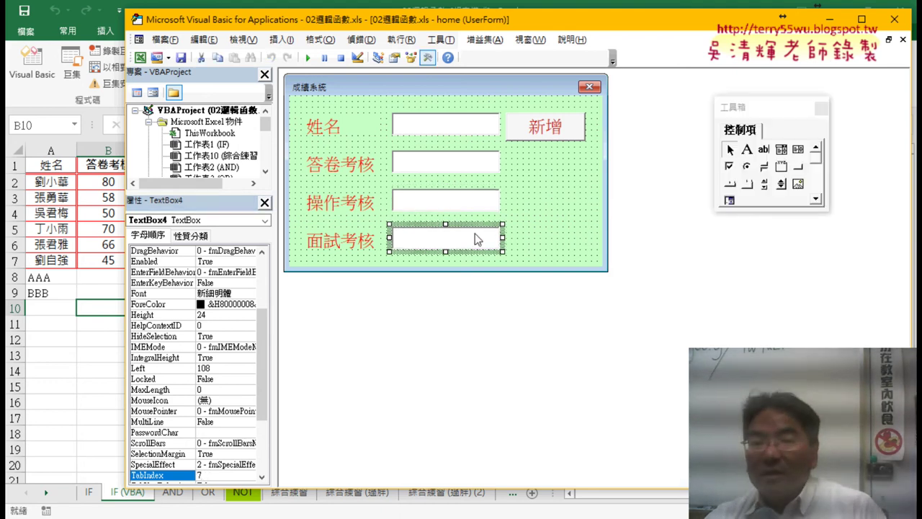
{"action": "left_click", "coordinate": [465, 130]}
{"action": "left_click", "coordinate": [458, 162]}
{"action": "left_click", "coordinate": [458, 199]}
{"action": "left_click", "coordinate": [458, 239]}
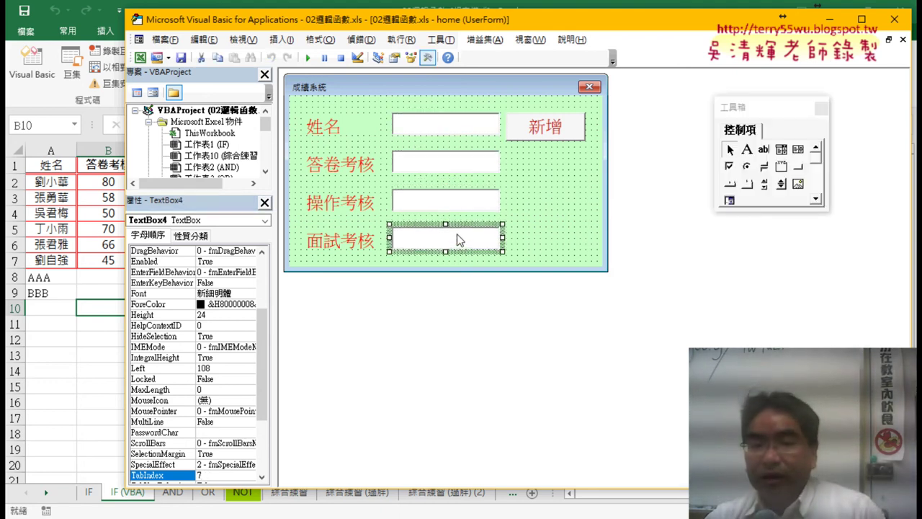
{"action": "left_click", "coordinate": [462, 127]}
{"action": "left_click", "coordinate": [461, 162]}
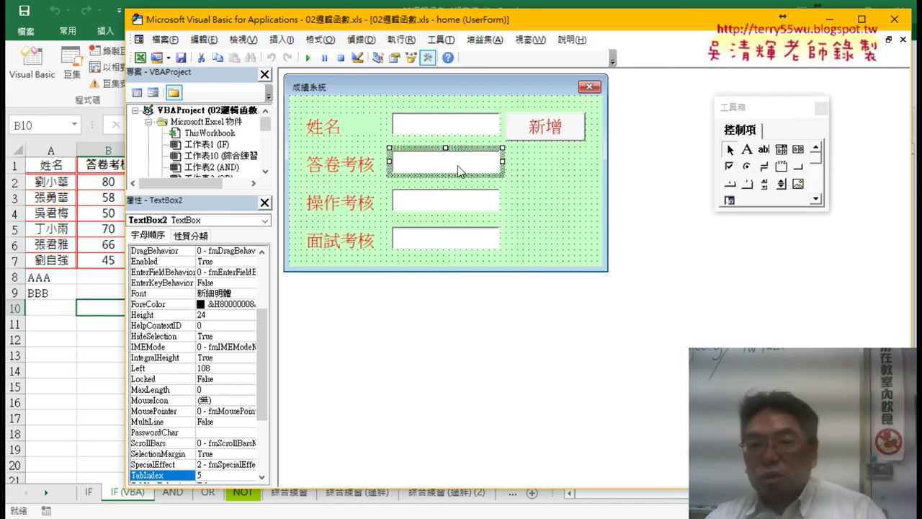
{"action": "left_click", "coordinate": [461, 200]}
{"action": "left_click", "coordinate": [463, 238]}
{"action": "left_click", "coordinate": [465, 127]}
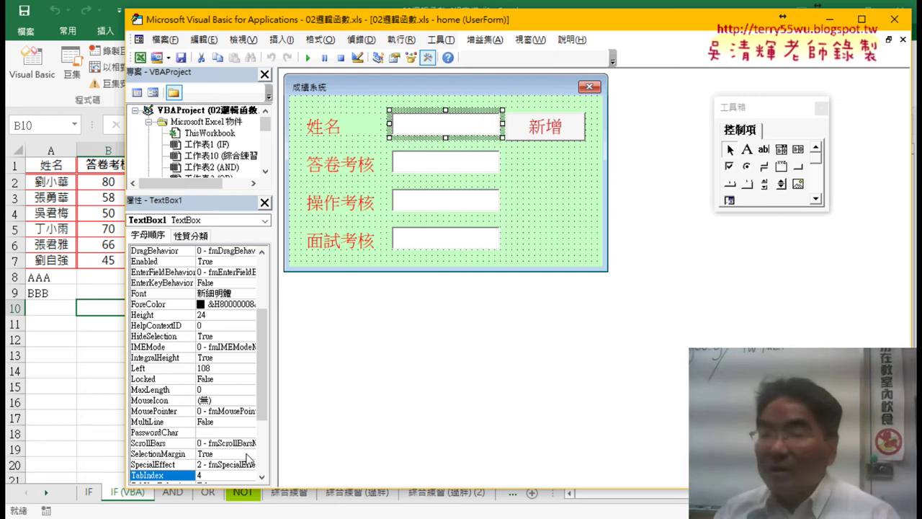
Confirm 答卷考核 has TabIndex 5, then close the VBA editor back to Excel
{"action": "left_click", "coordinate": [456, 167]}
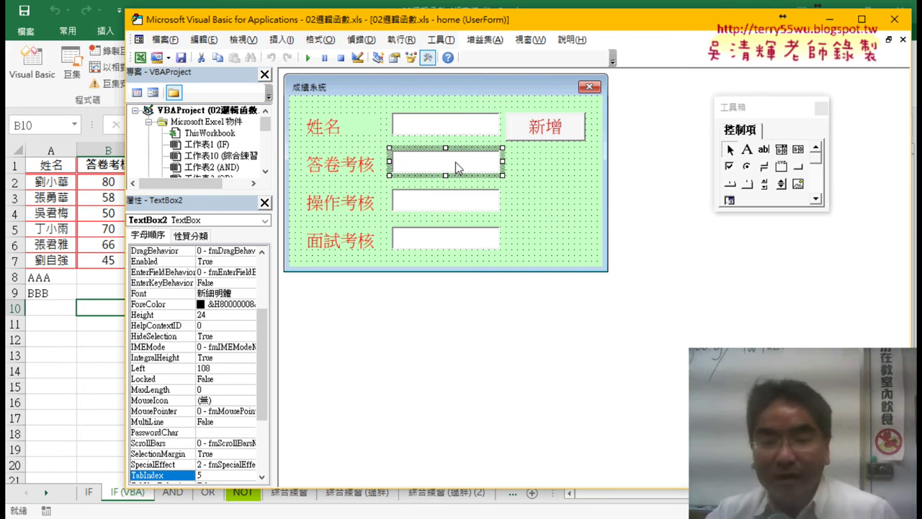
{"action": "left_click", "coordinate": [233, 475]}
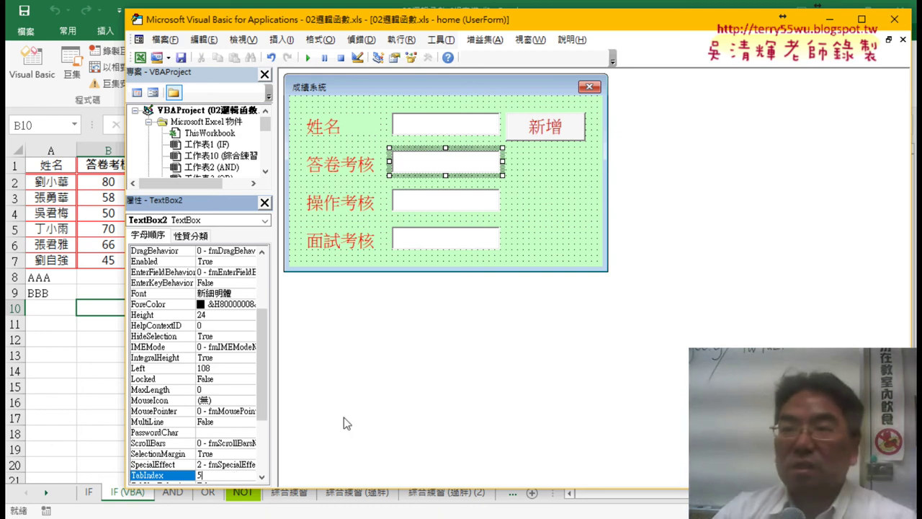
{"action": "left_click", "coordinate": [894, 20]}
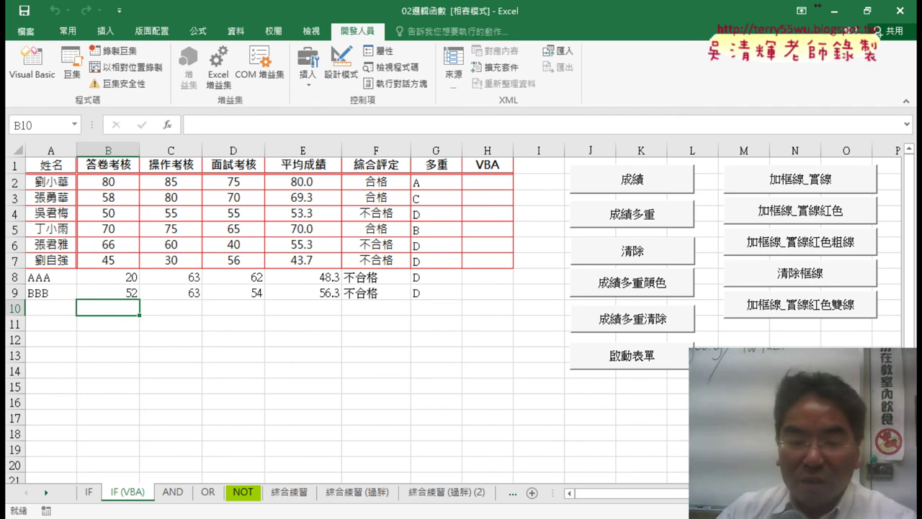
{"action": "left_click", "coordinate": [383, 428]}
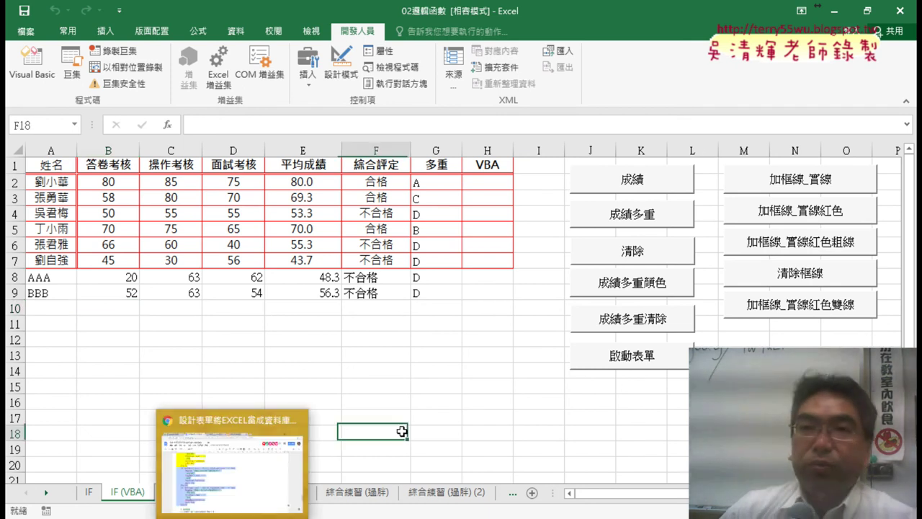